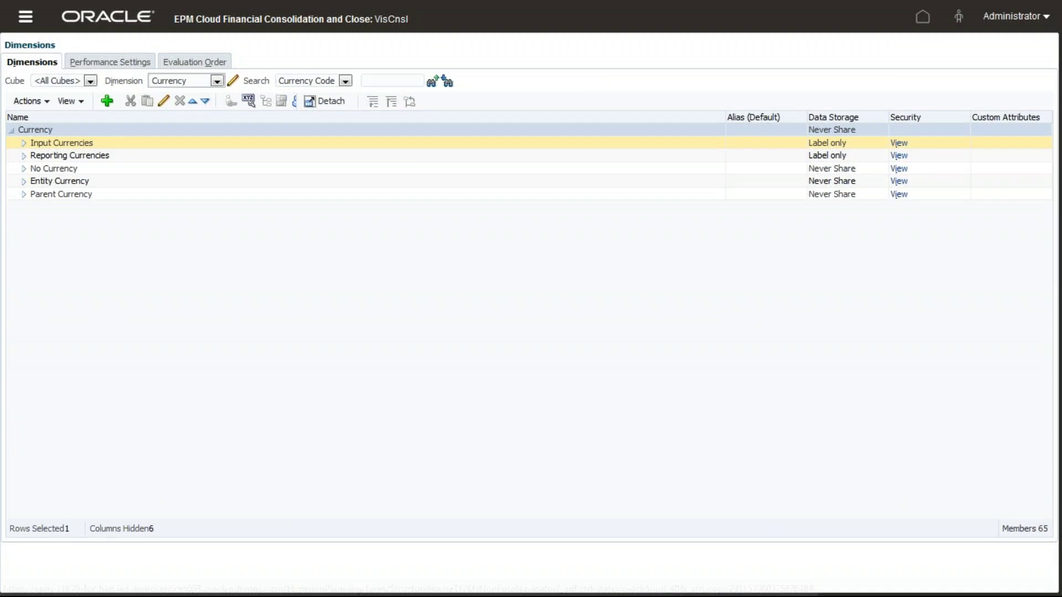
- Expand Input Currencies and examine USD's Reporting Currency option in its currency settings, closing the member without saving
{"action": "left_click", "coordinate": [24, 142]}
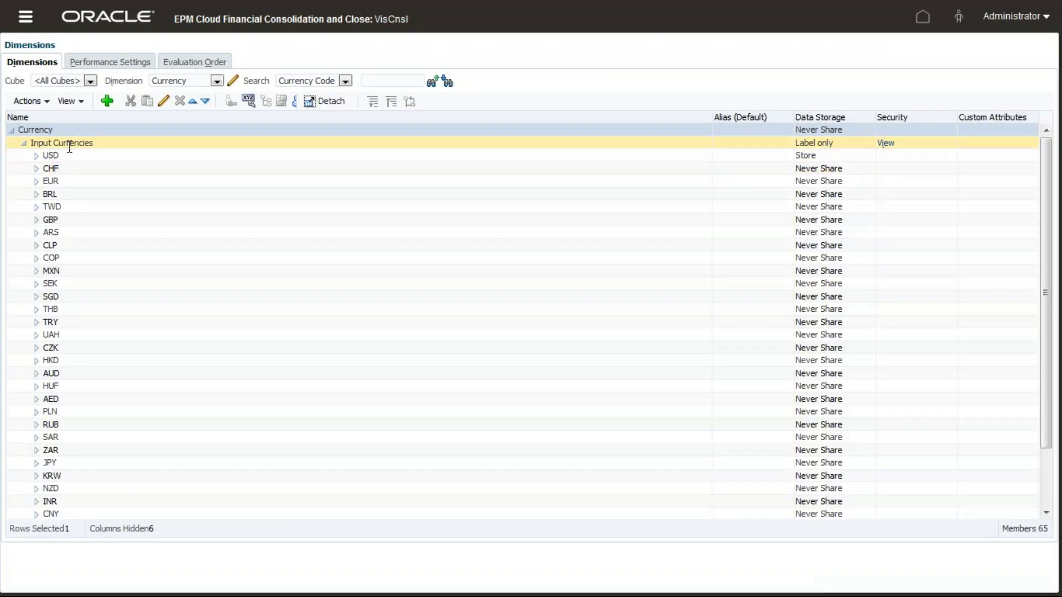
{"action": "left_click", "coordinate": [37, 158]}
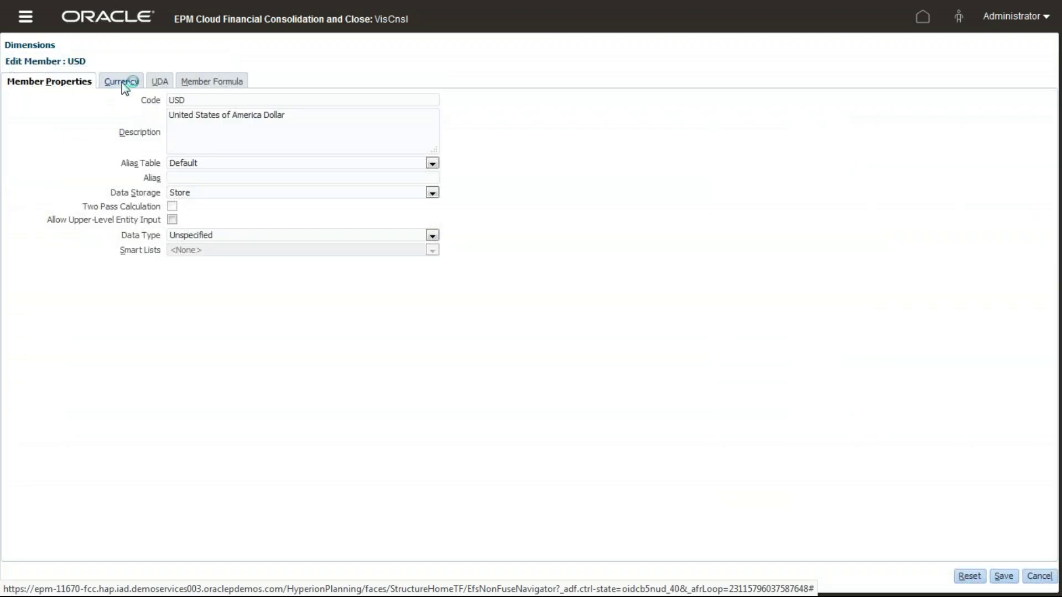
{"action": "left_click", "coordinate": [124, 83]}
{"action": "left_click_drag", "start_coordinate": [88, 169], "coordinate": [159, 169]}
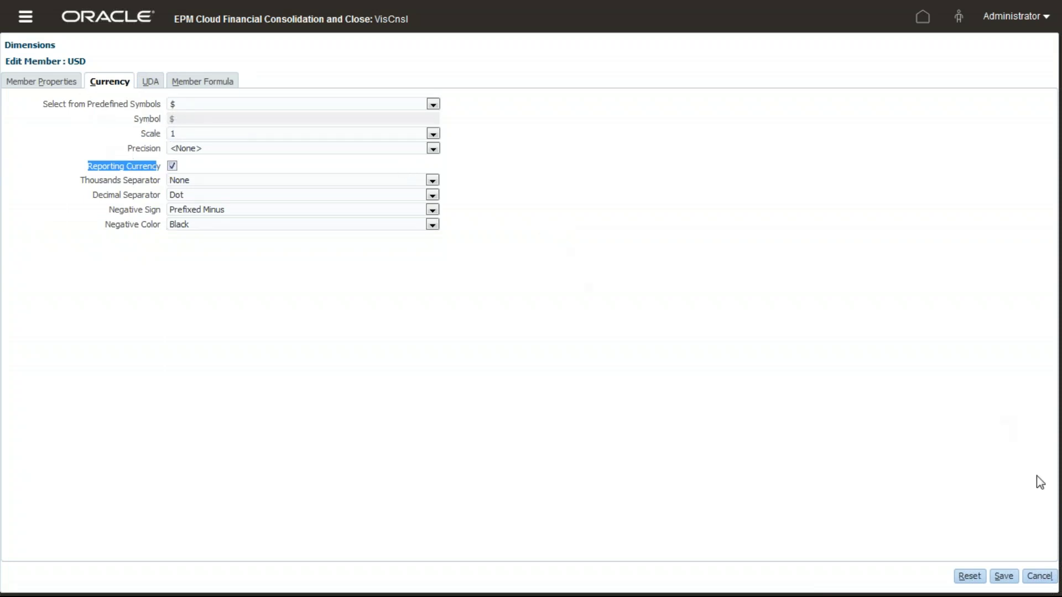
{"action": "left_click", "coordinate": [1040, 577]}
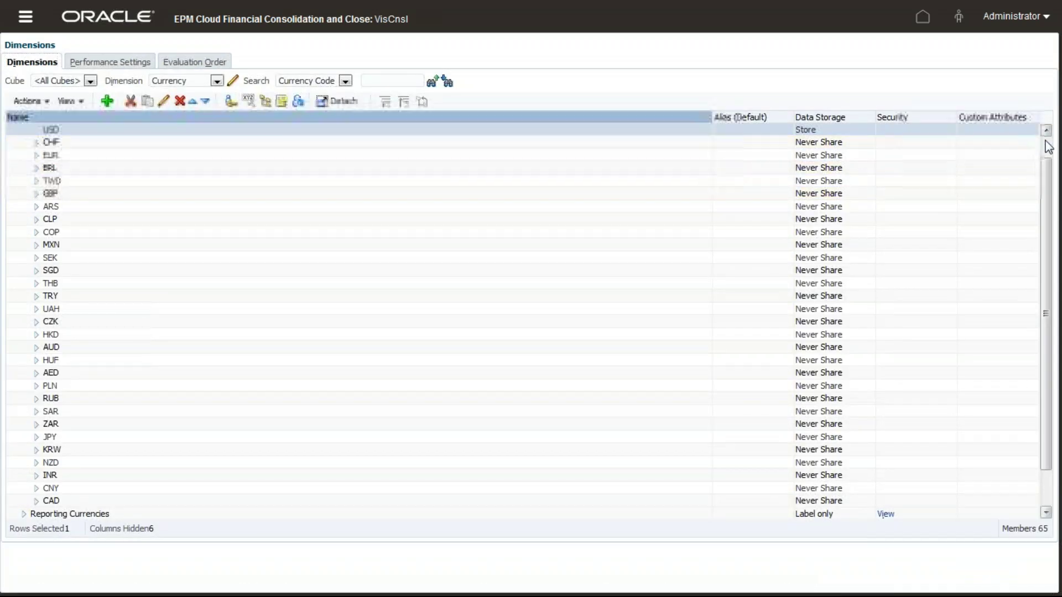
- Collapse Input Currencies and review the members under Reporting Currencies, including USD_Reporting, collapsing that branch again when done
{"action": "scroll", "coordinate": [110, 139], "scroll_direction": "up", "scroll_amount": 1}
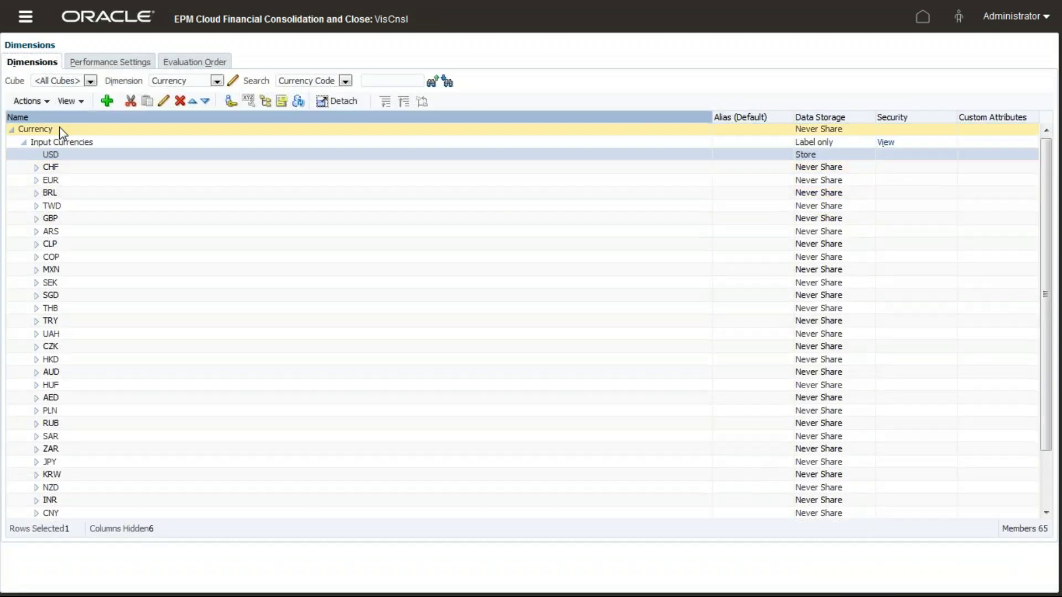
{"action": "left_click", "coordinate": [24, 142]}
{"action": "left_click", "coordinate": [24, 156]}
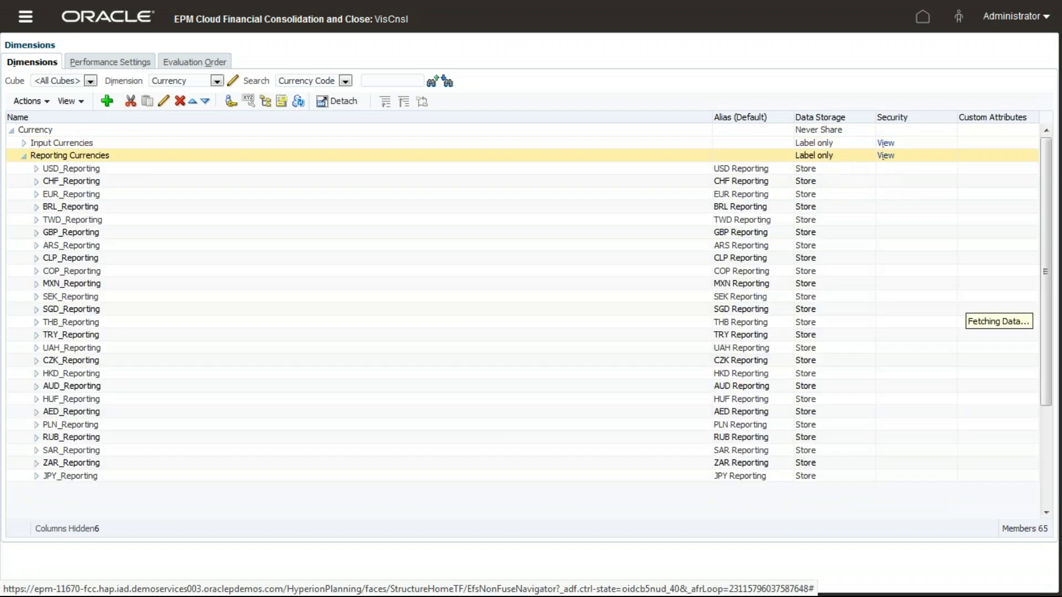
{"action": "left_click", "coordinate": [65, 168]}
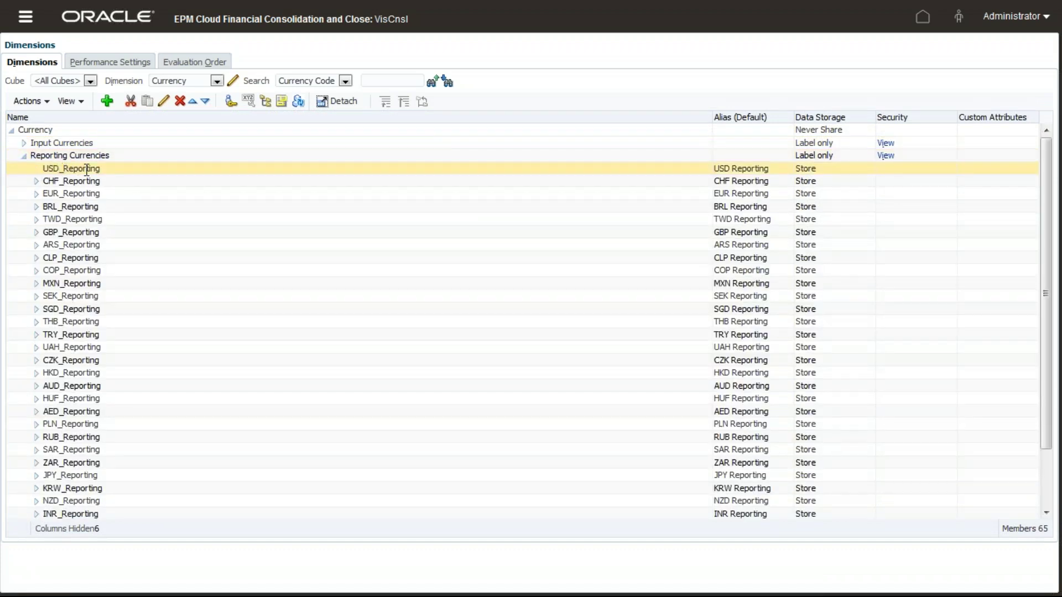
{"action": "left_click", "coordinate": [40, 155]}
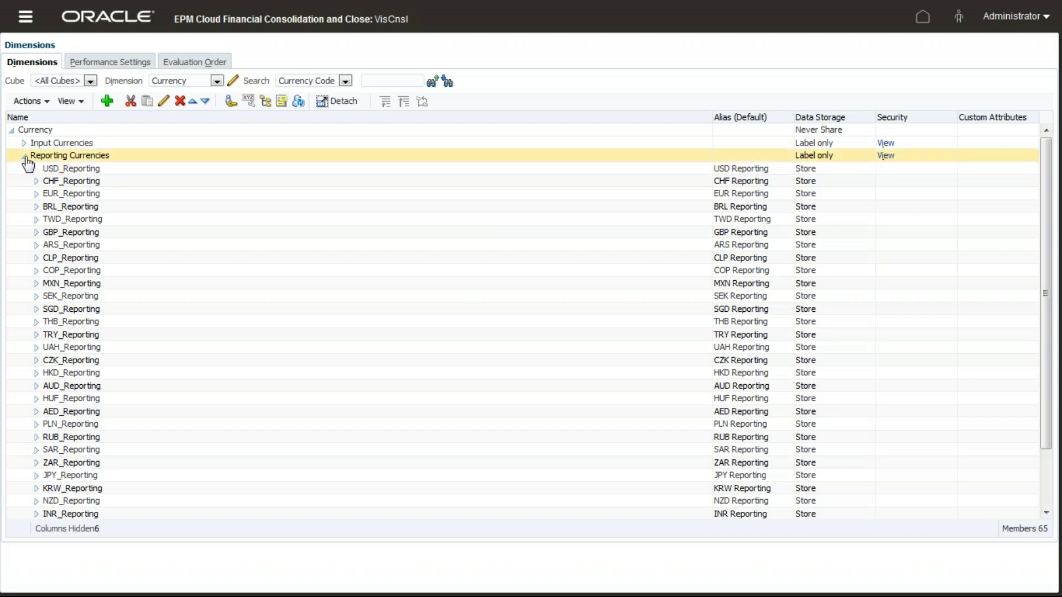
{"action": "left_click", "coordinate": [24, 156]}
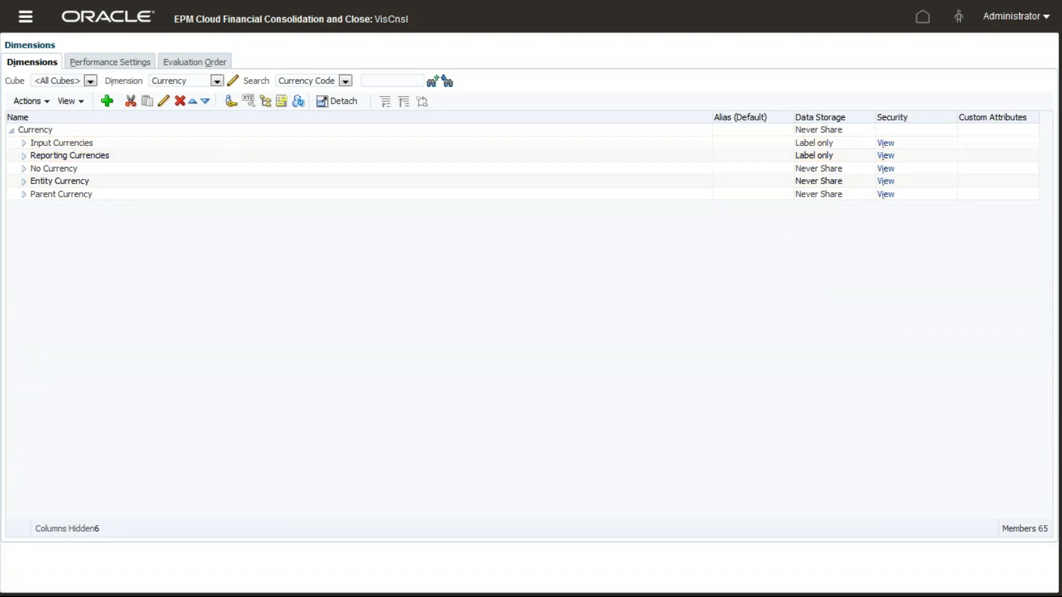
- Switch to the Account dimension and search for the member named FCCS_Sales
{"action": "left_click", "coordinate": [185, 82]}
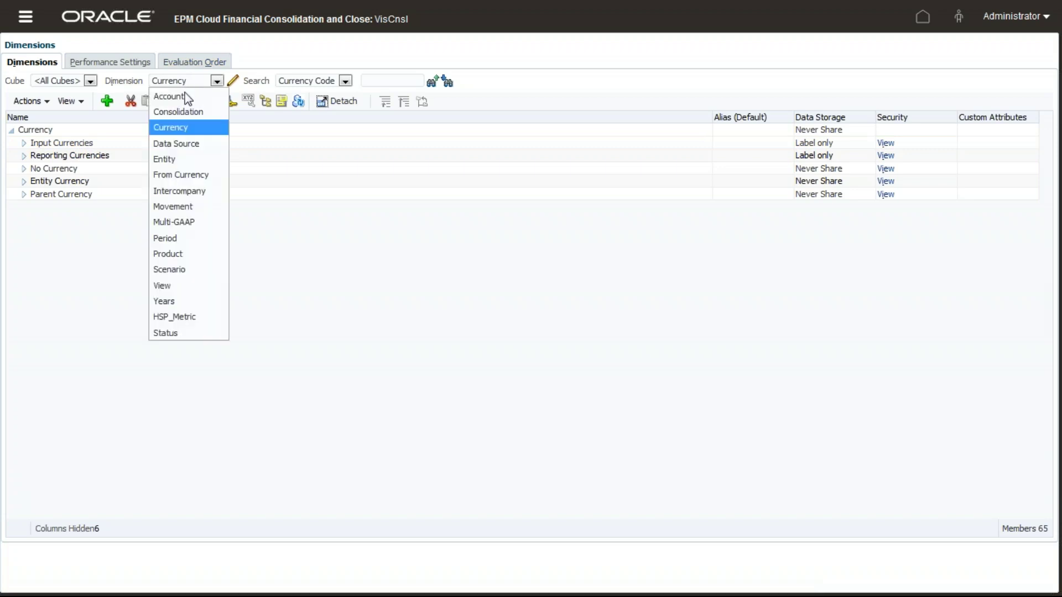
{"action": "left_click", "coordinate": [185, 97]}
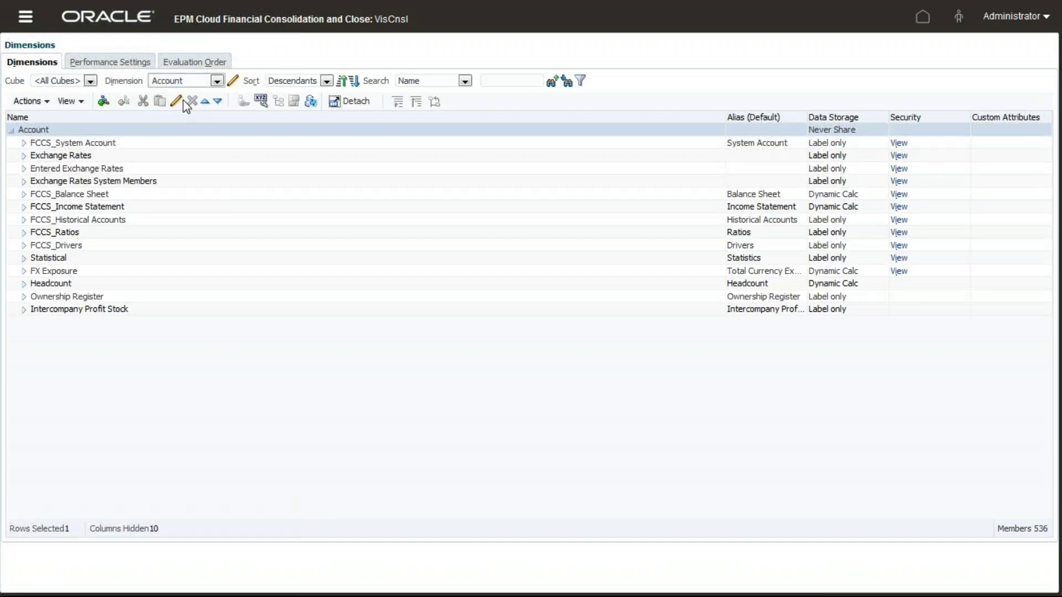
{"action": "left_click", "coordinate": [507, 81]}
{"action": "type", "text": "FCCS_Sales"}
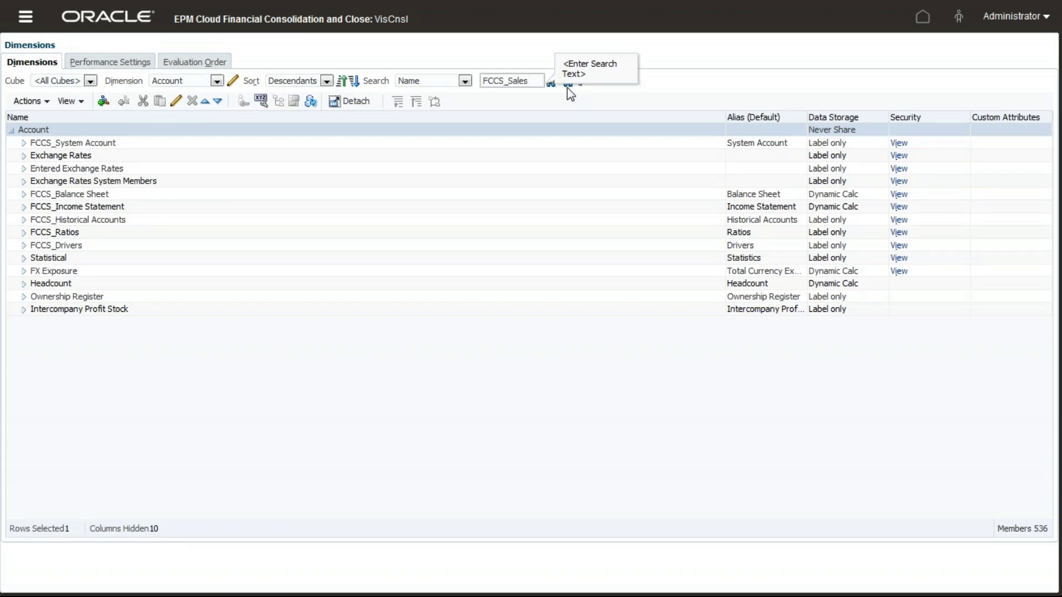
{"action": "left_click", "coordinate": [567, 86]}
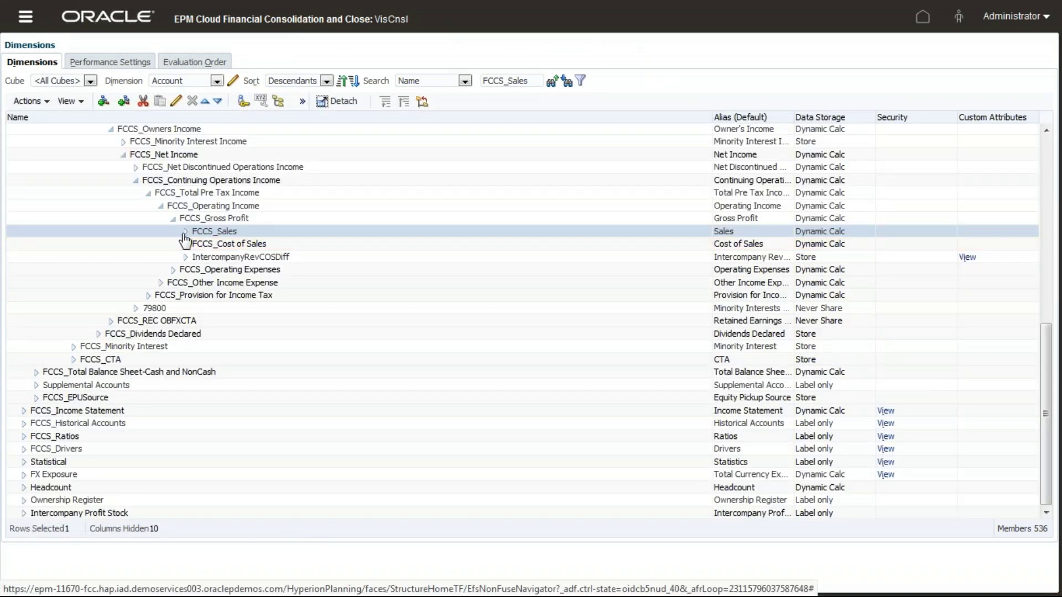
- Narrow the Name column and inspect account 41000's Time Balance and Exchange Rate Type under FCCS_Sales, closing it without saving
{"action": "left_click", "coordinate": [721, 244]}
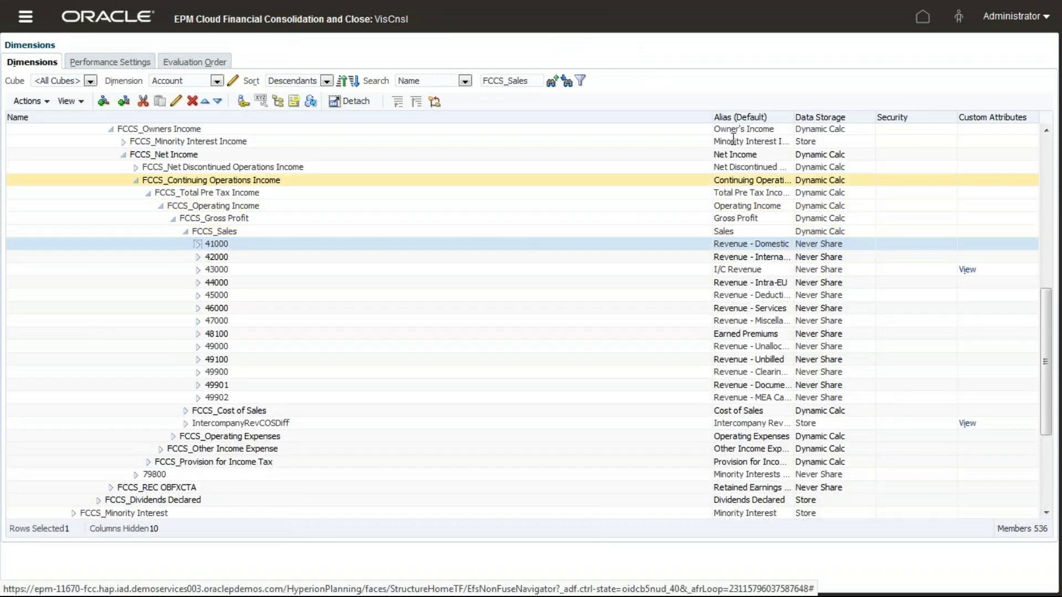
{"action": "left_click_drag", "start_coordinate": [712, 117], "coordinate": [509, 150]}
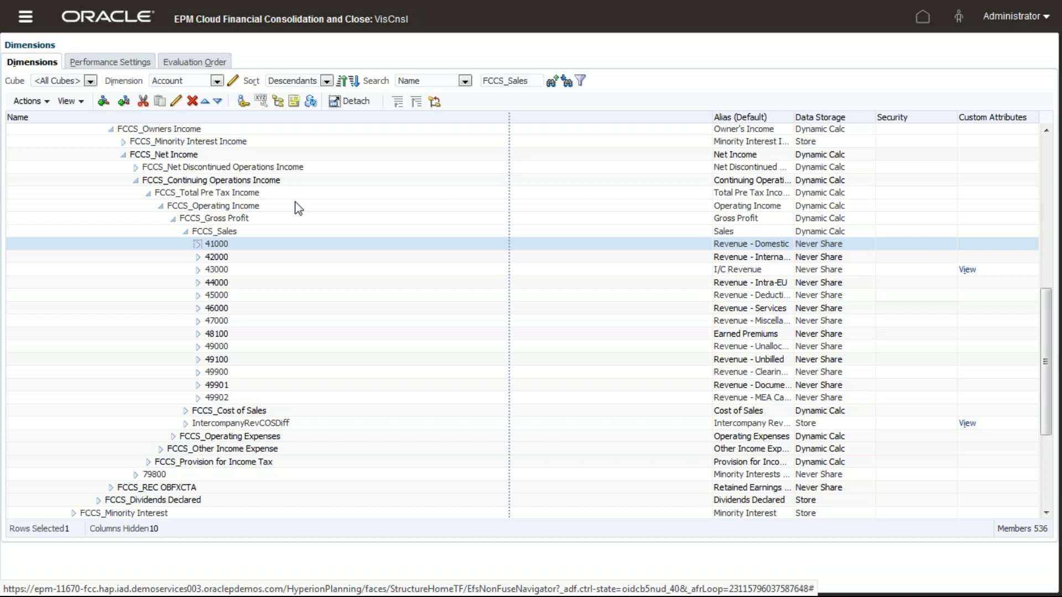
{"action": "left_click", "coordinate": [176, 101]}
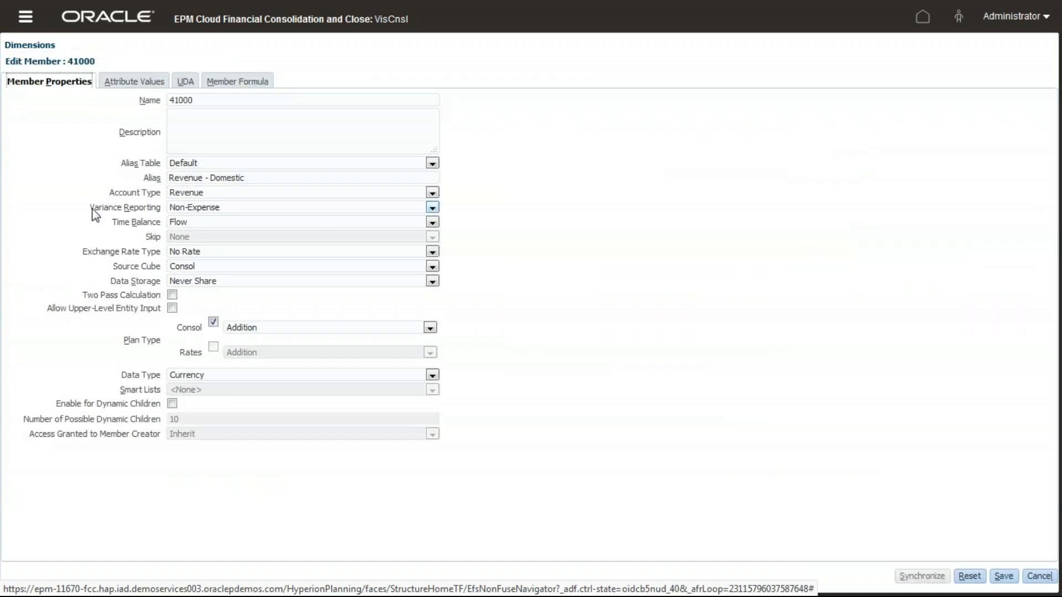
{"action": "left_click_drag", "start_coordinate": [111, 221], "coordinate": [180, 224]}
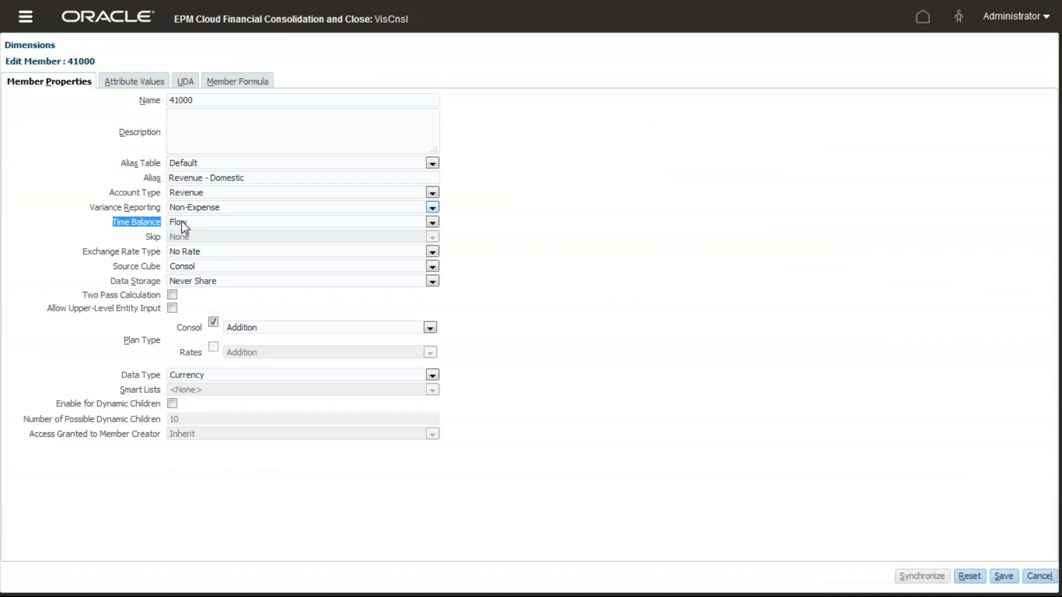
{"action": "left_click_drag", "start_coordinate": [82, 251], "coordinate": [161, 255]}
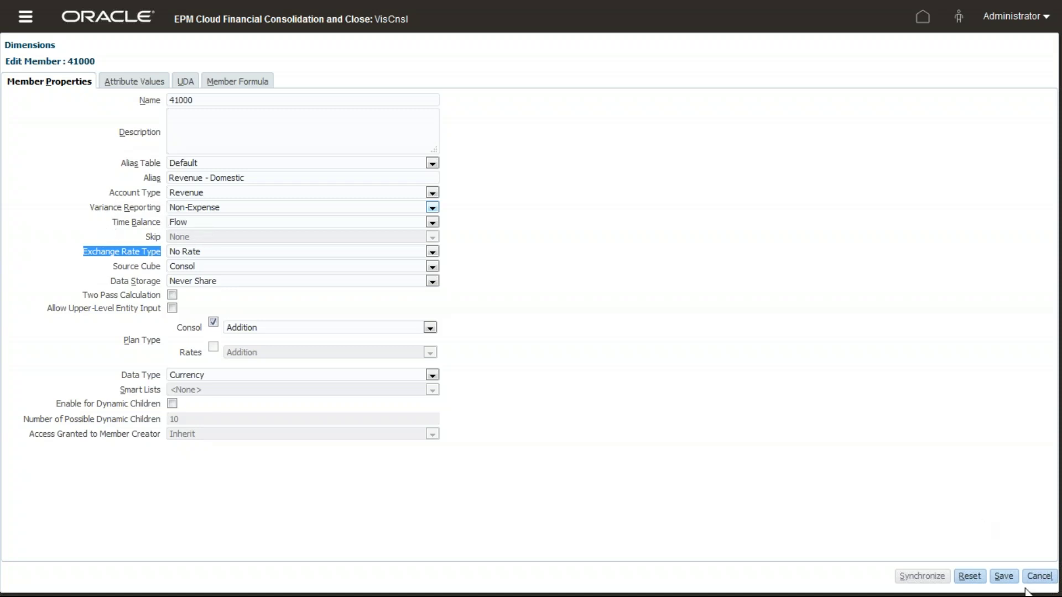
{"action": "left_click", "coordinate": [1038, 576]}
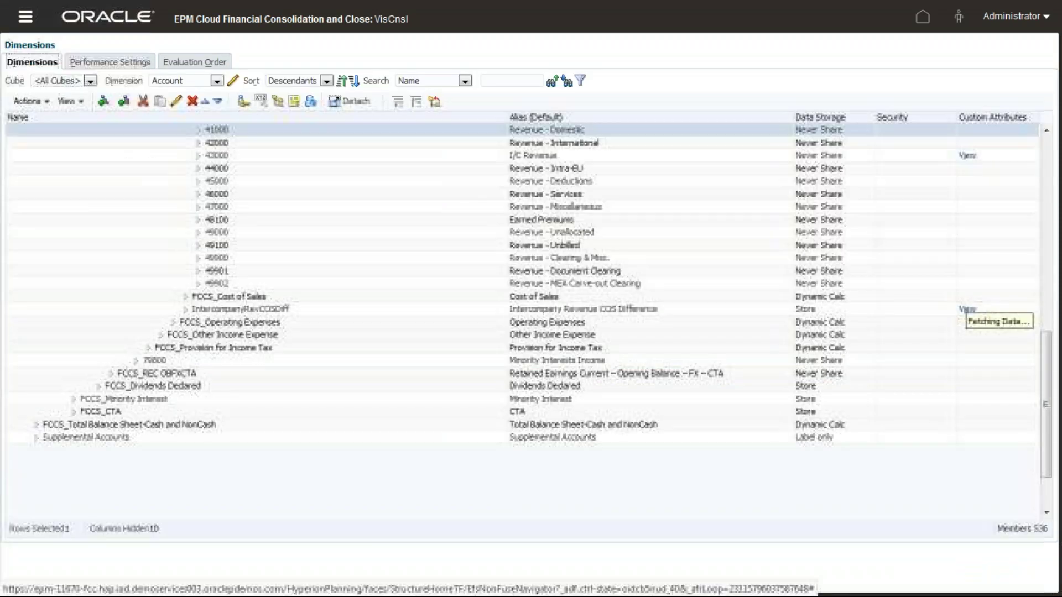
- Switch to the Entity dimension and expand C_All_Corp_Comp_V1 through C_T to the companies under C_100
{"action": "left_click", "coordinate": [184, 80]}
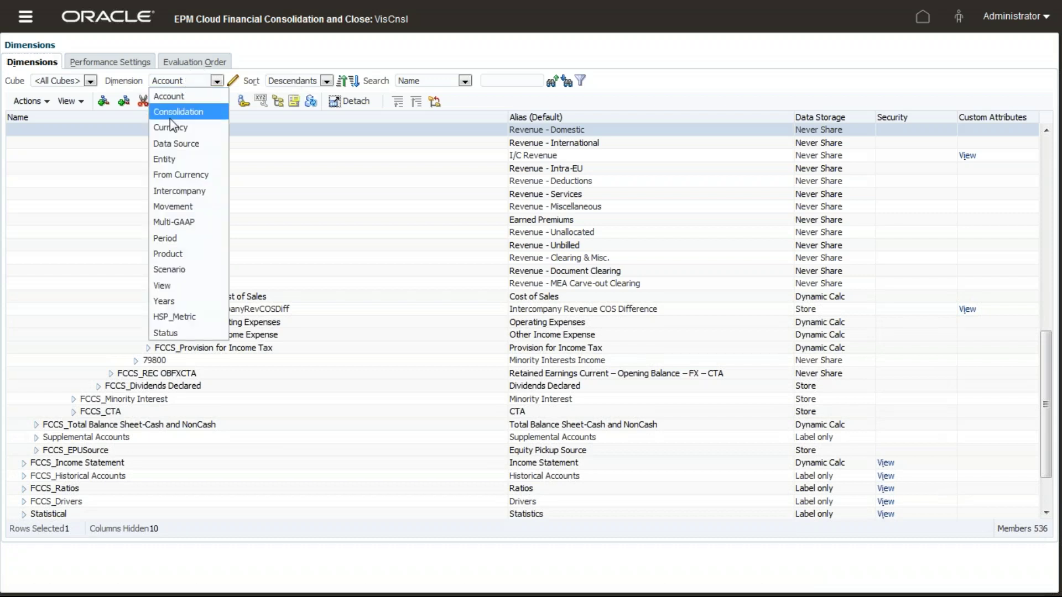
{"action": "left_click", "coordinate": [165, 158]}
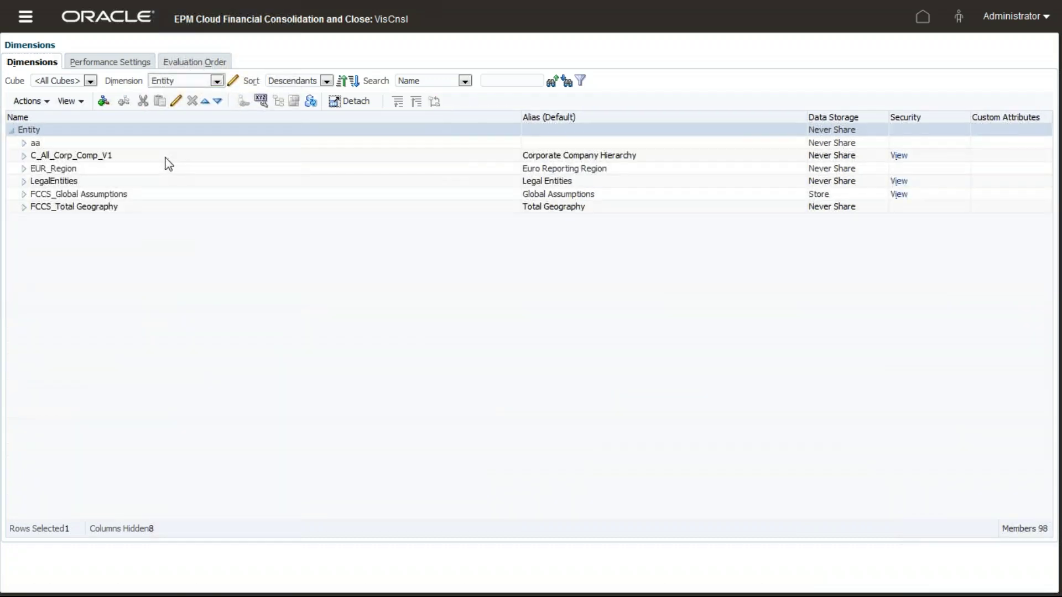
{"action": "left_click", "coordinate": [23, 155]}
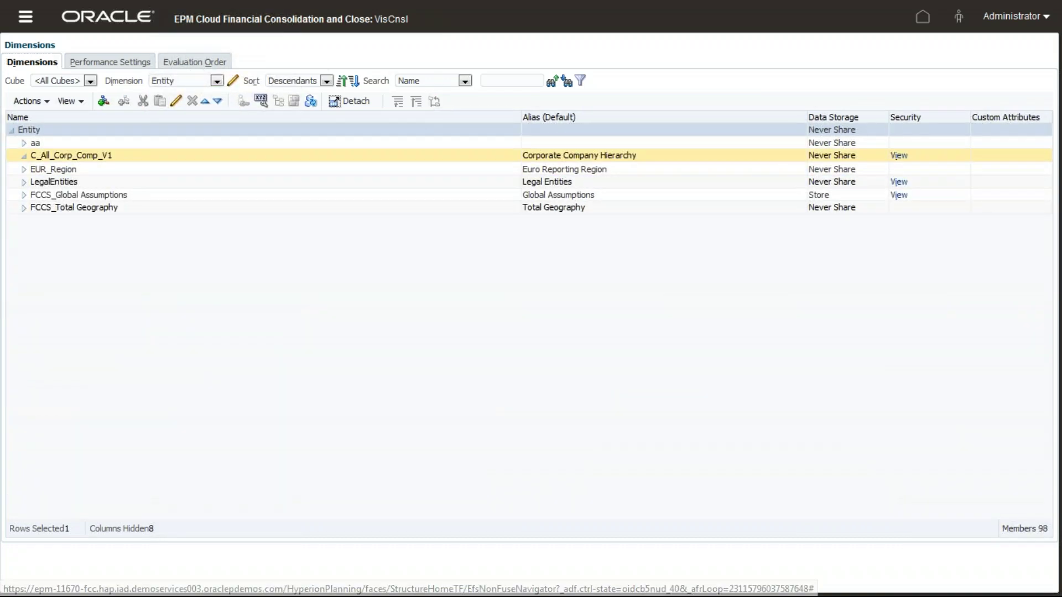
{"action": "left_click", "coordinate": [33, 180]}
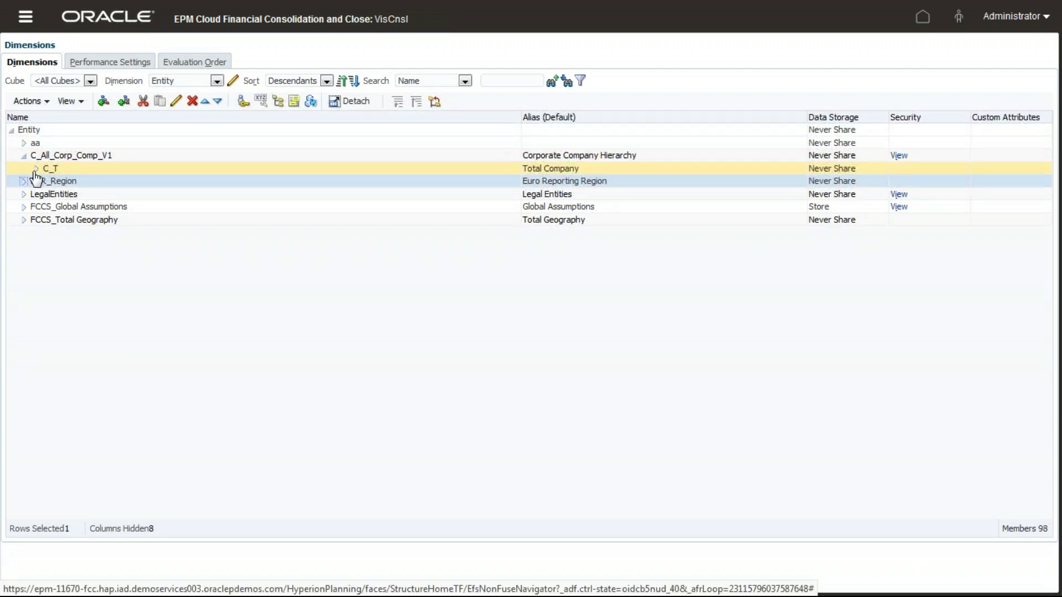
{"action": "left_click", "coordinate": [36, 168]}
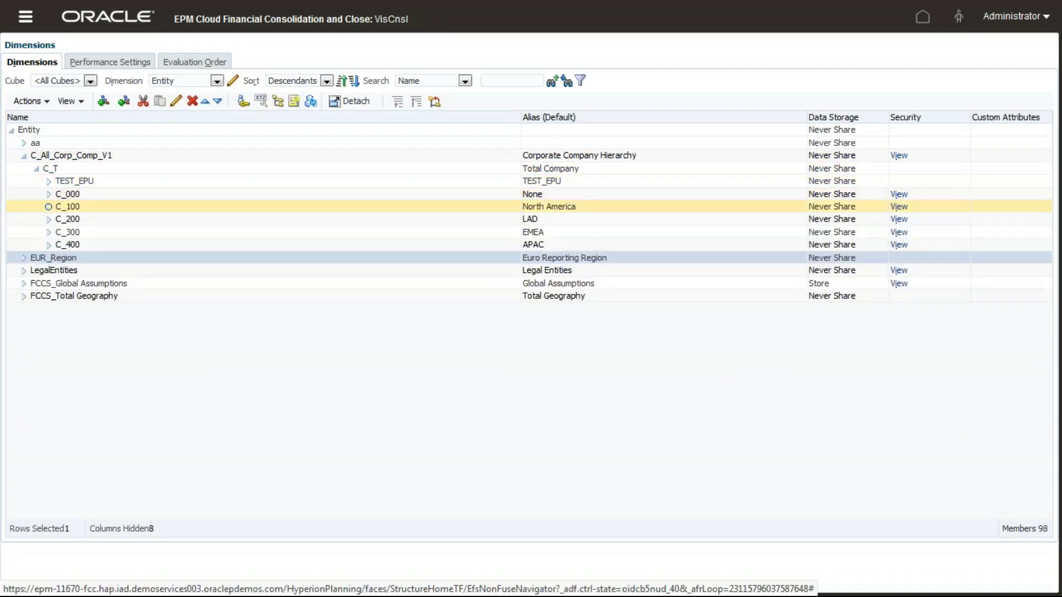
{"action": "left_click", "coordinate": [49, 207]}
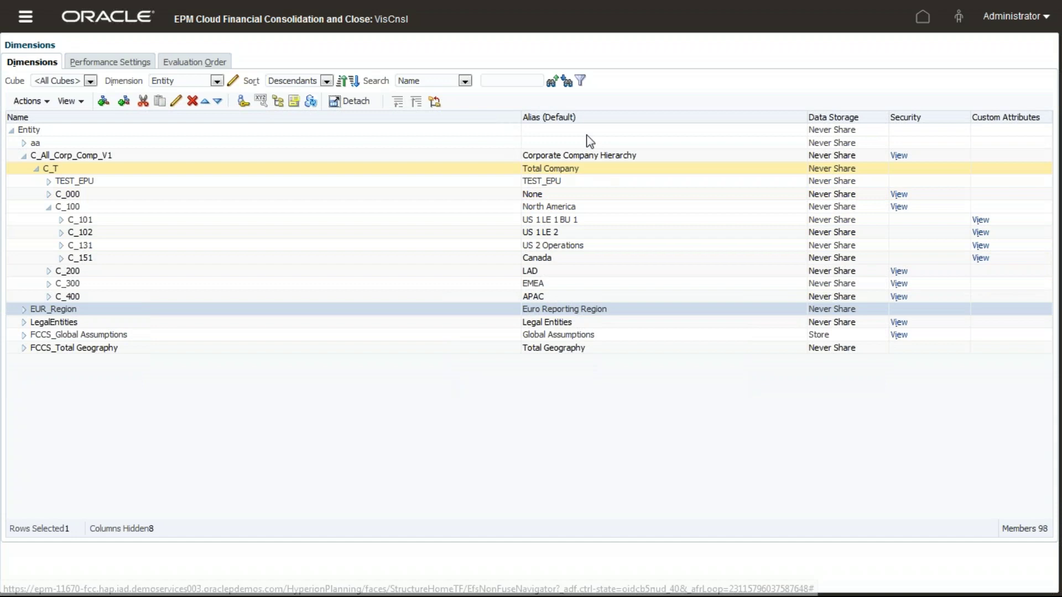
- Narrow the Name column, look through the North America entities, and check the Base Currency of C_151 (Canada) without saving
{"action": "left_click_drag", "start_coordinate": [521, 117], "coordinate": [138, 200]}
{"action": "left_click", "coordinate": [261, 220]}
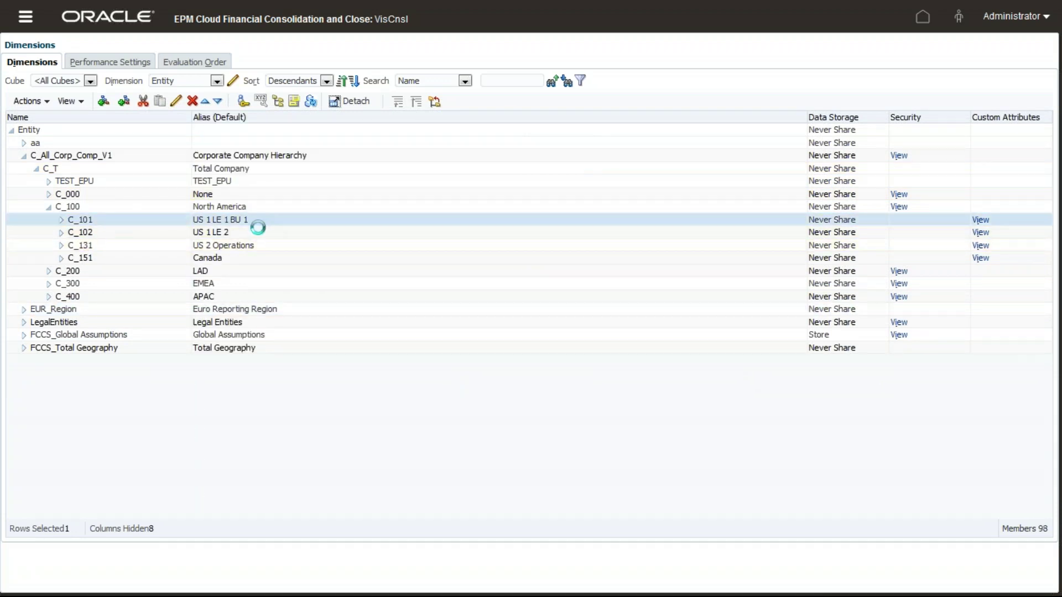
{"action": "left_click", "coordinate": [256, 245]}
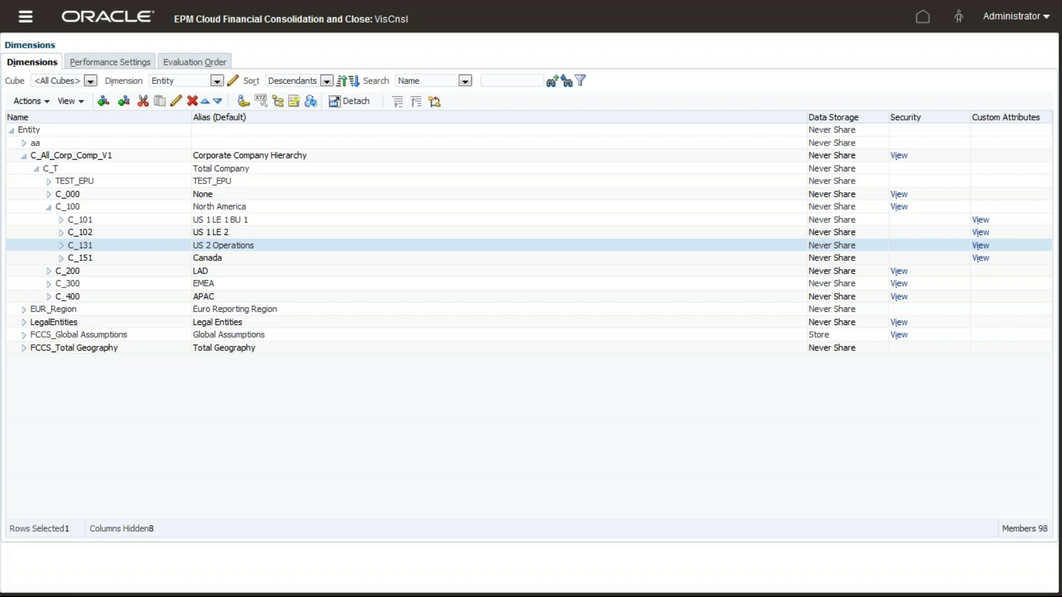
{"action": "left_click", "coordinate": [249, 260]}
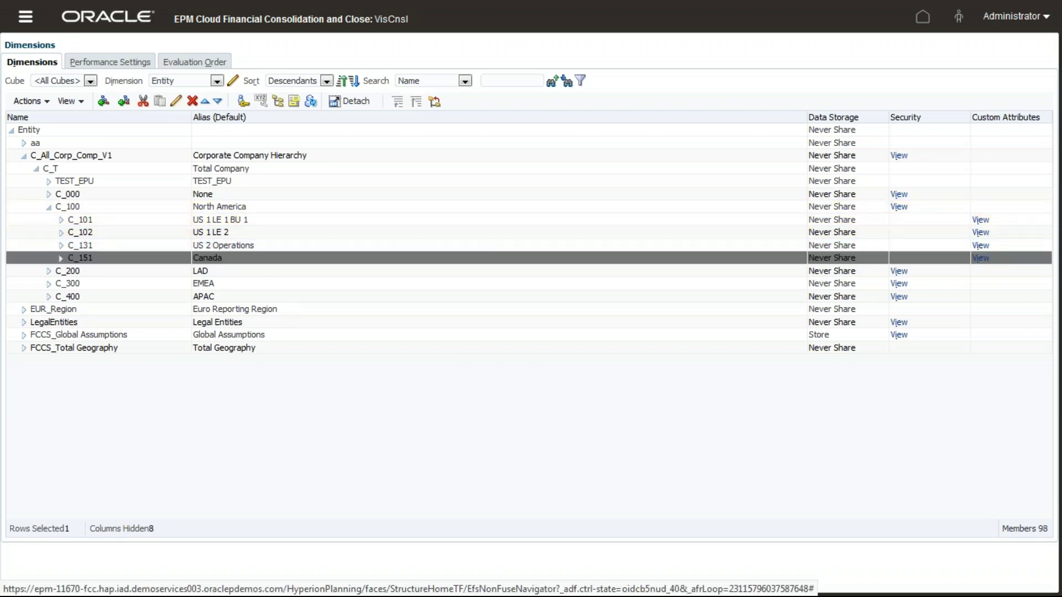
{"action": "left_click", "coordinate": [176, 101]}
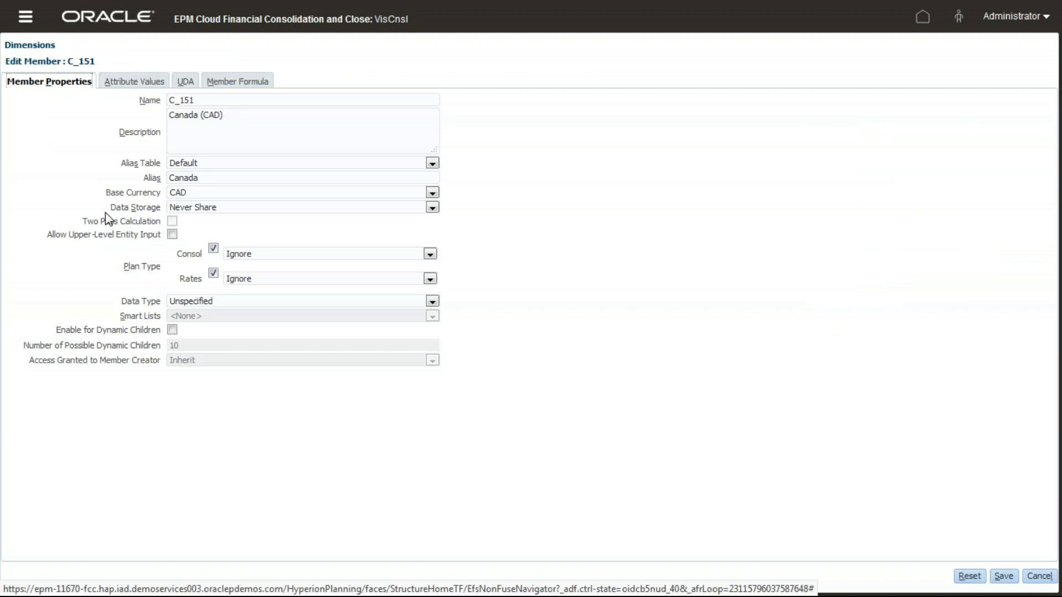
{"action": "left_click_drag", "start_coordinate": [109, 195], "coordinate": [194, 200]}
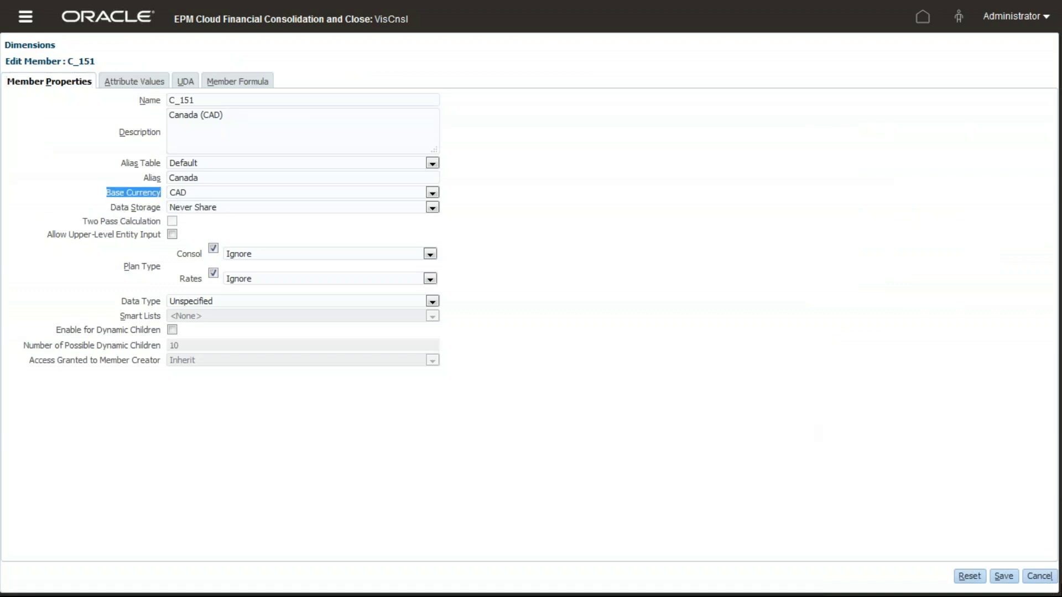
{"action": "left_click", "coordinate": [1040, 577]}
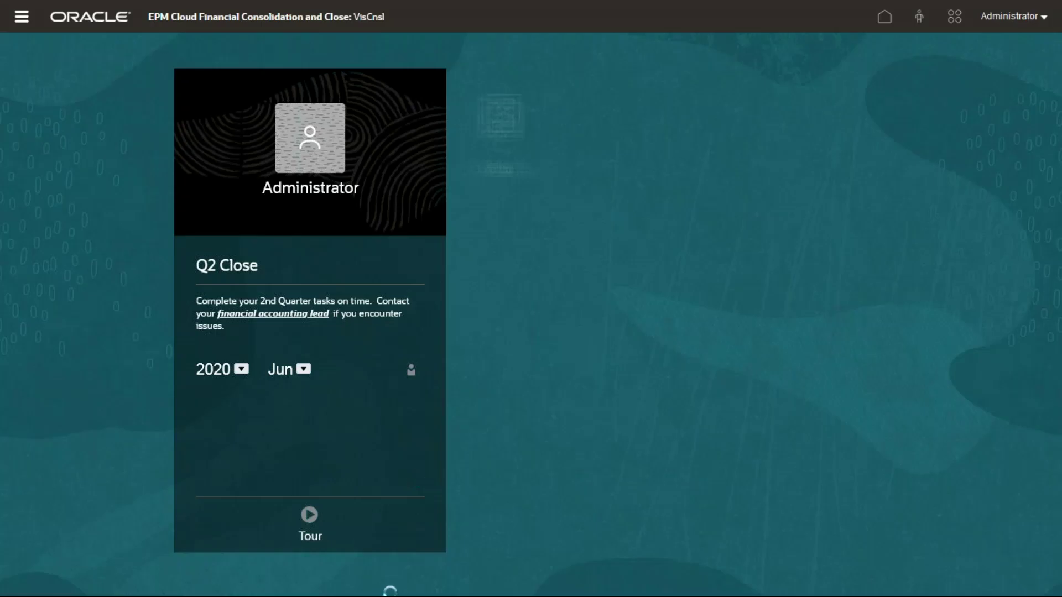
- Switch to the Reporting Currency.xlsx workbook in Excel and examine the Entity Input cells under Entity Currency and USD Reporting
{"action": "key", "text": "super"}
{"action": "left_click", "coordinate": [261, 581]}
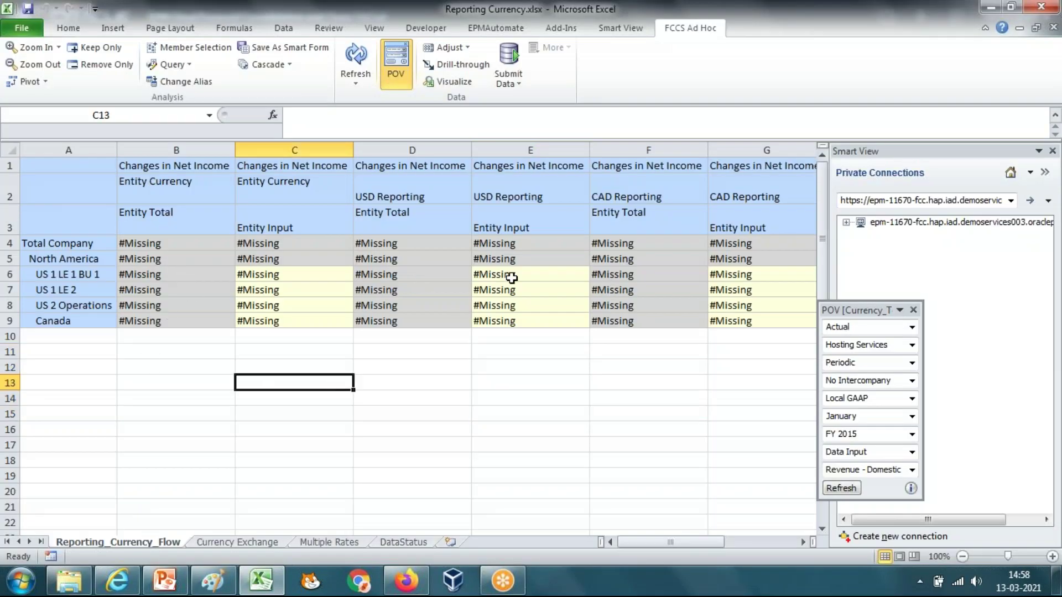
{"action": "left_click_drag", "start_coordinate": [297, 273], "coordinate": [292, 324]}
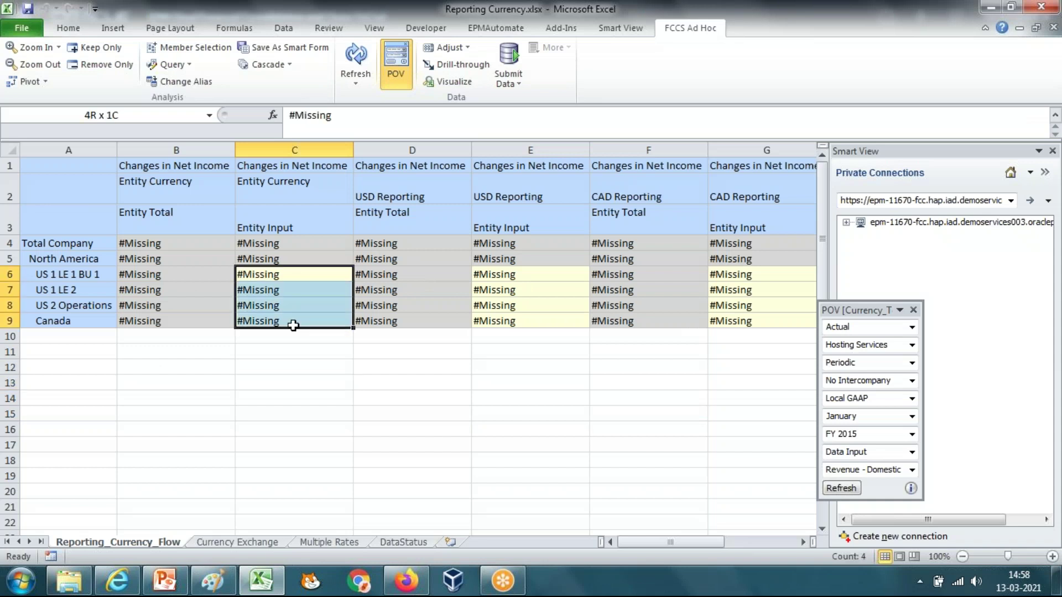
{"action": "left_click_drag", "start_coordinate": [513, 265], "coordinate": [555, 329]}
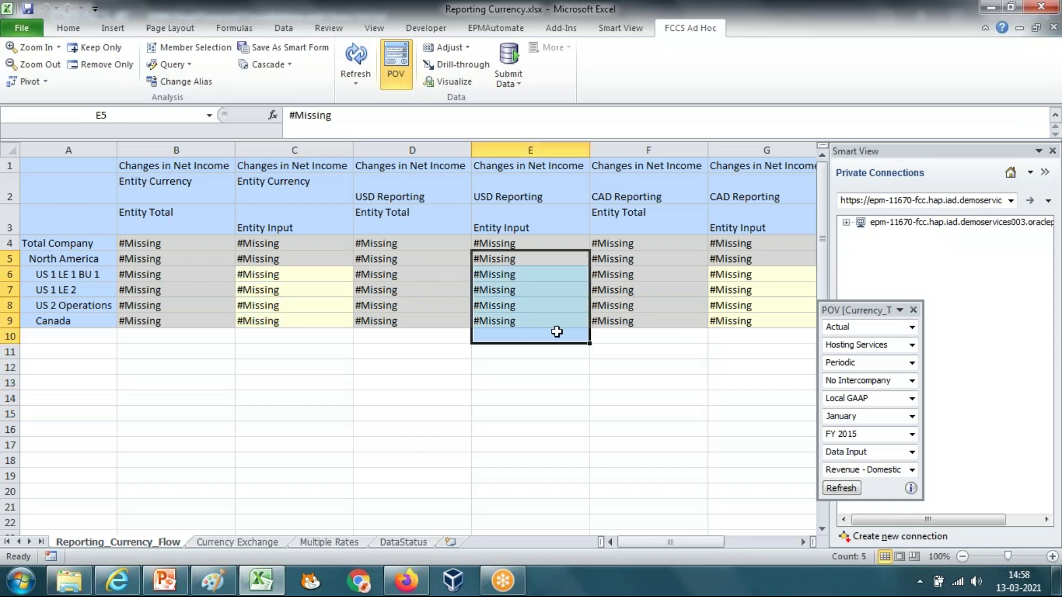
{"action": "left_click", "coordinate": [555, 332]}
{"action": "left_click", "coordinate": [554, 194]}
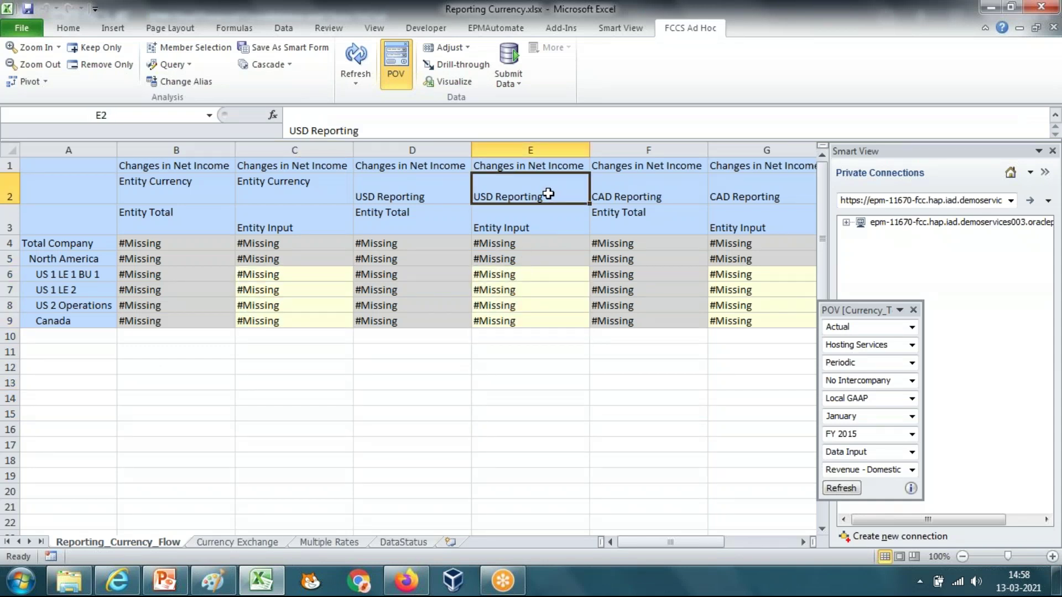
- Examine the CAD Reporting headers and the Changes in Net Income, Entity Total and Entity Input cells under Entity Currency
{"action": "left_click_drag", "start_coordinate": [758, 194], "coordinate": [633, 196]}
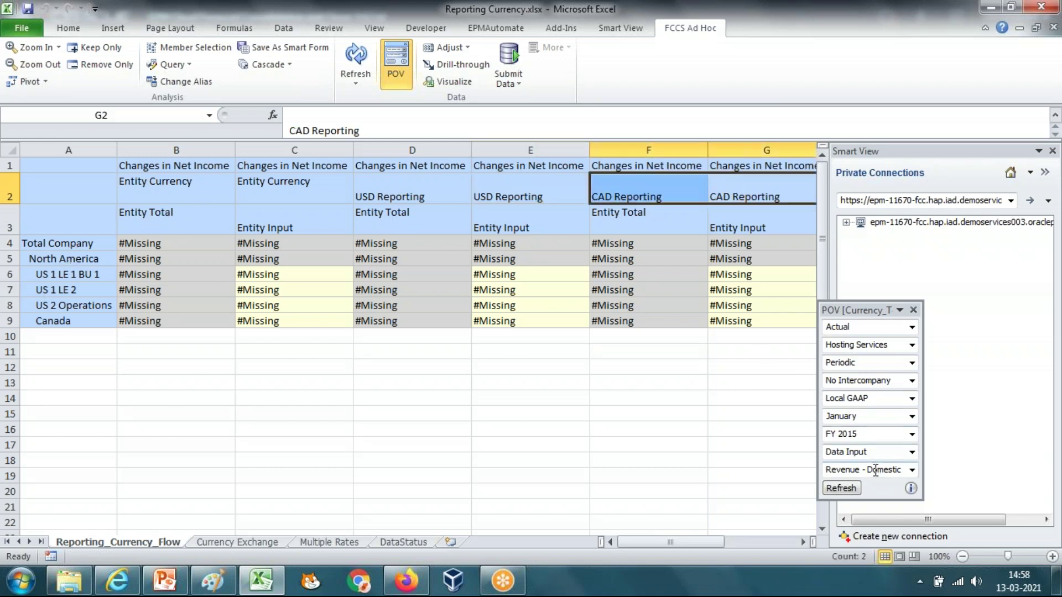
{"action": "left_click", "coordinate": [215, 179]}
{"action": "left_click_drag", "start_coordinate": [198, 164], "coordinate": [335, 171]}
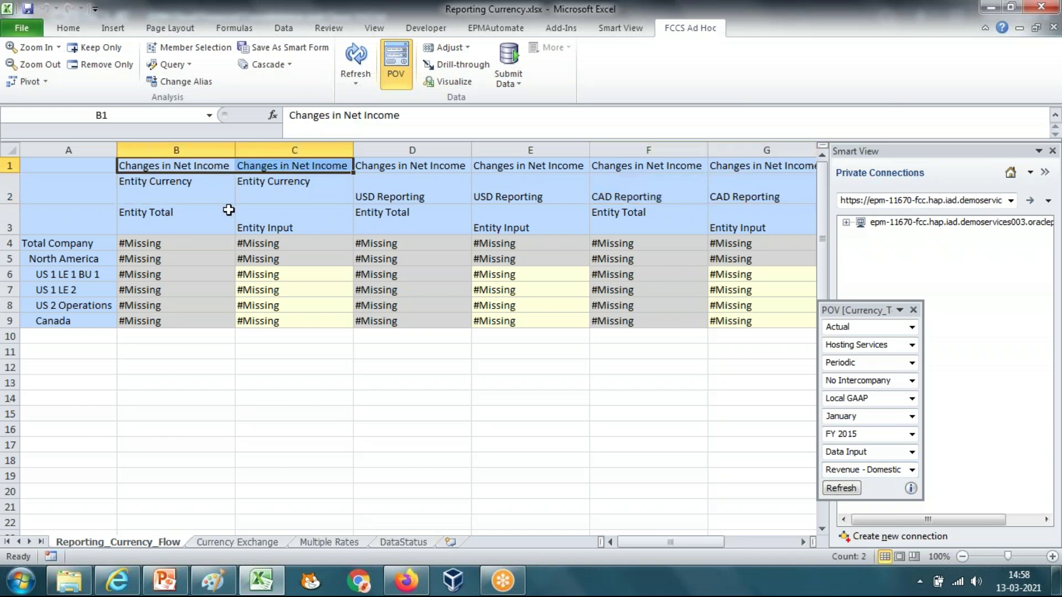
{"action": "left_click_drag", "start_coordinate": [284, 270], "coordinate": [290, 322]}
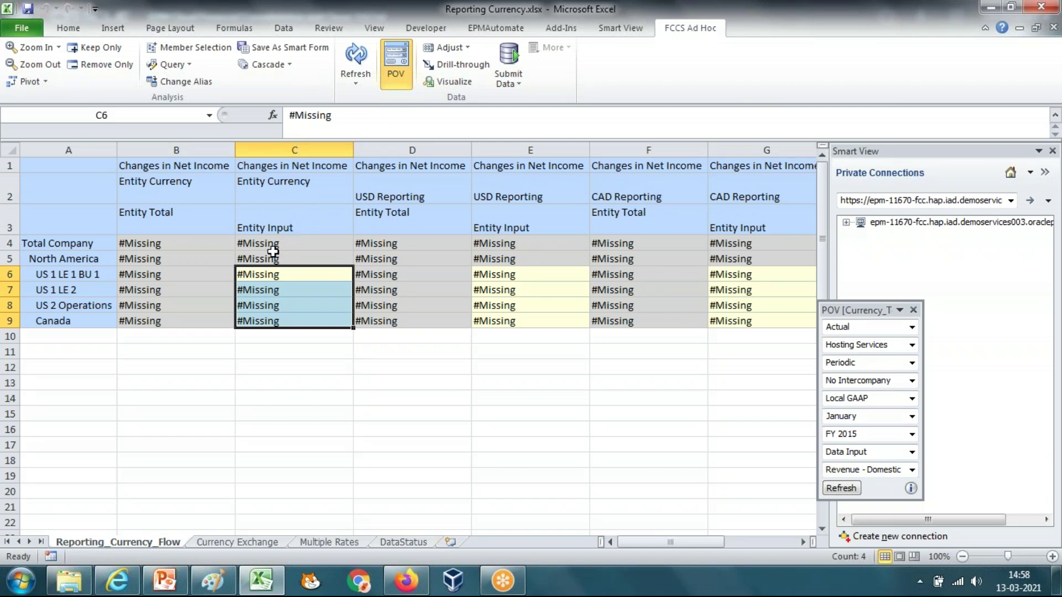
{"action": "left_click", "coordinate": [149, 217]}
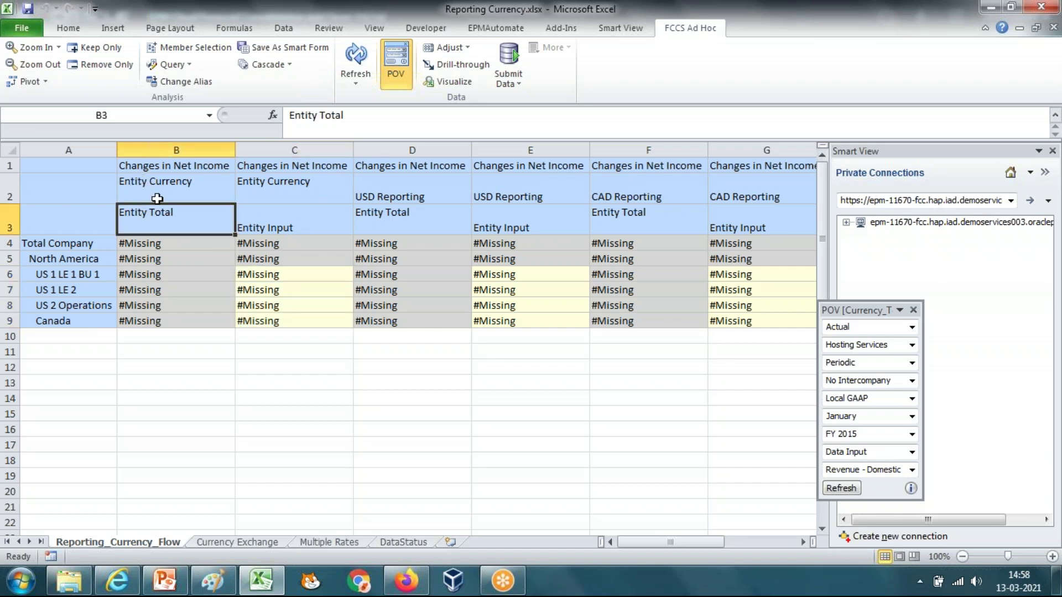
{"action": "left_click", "coordinate": [166, 191]}
{"action": "left_click", "coordinate": [171, 217]}
{"action": "left_click_drag", "start_coordinate": [176, 189], "coordinate": [173, 210]}
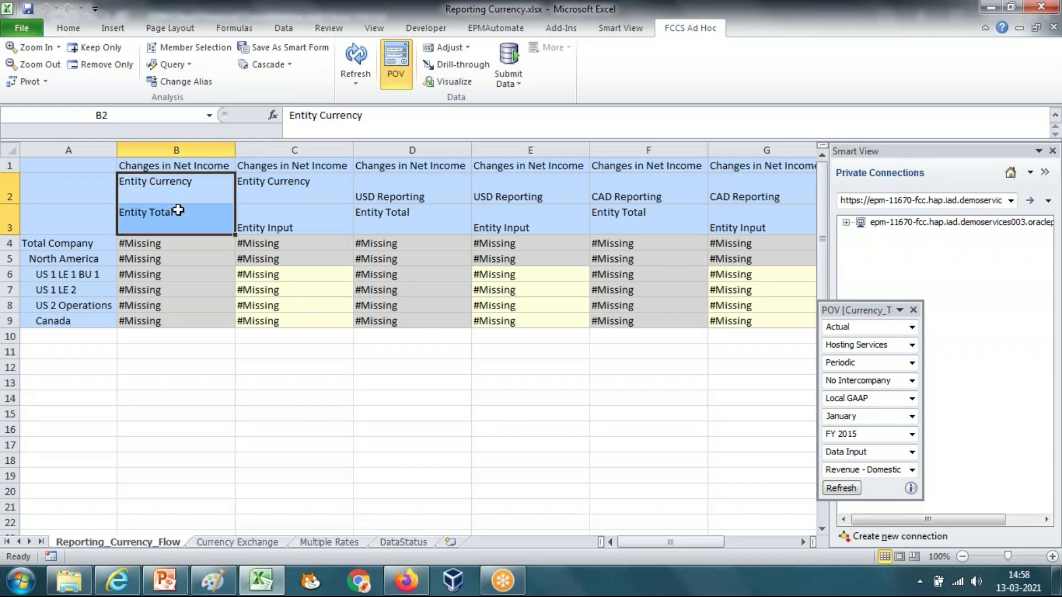
- Dock the POV beside the grid and close the Smart View pane
{"action": "left_click_drag", "start_coordinate": [848, 315], "coordinate": [826, 310]}
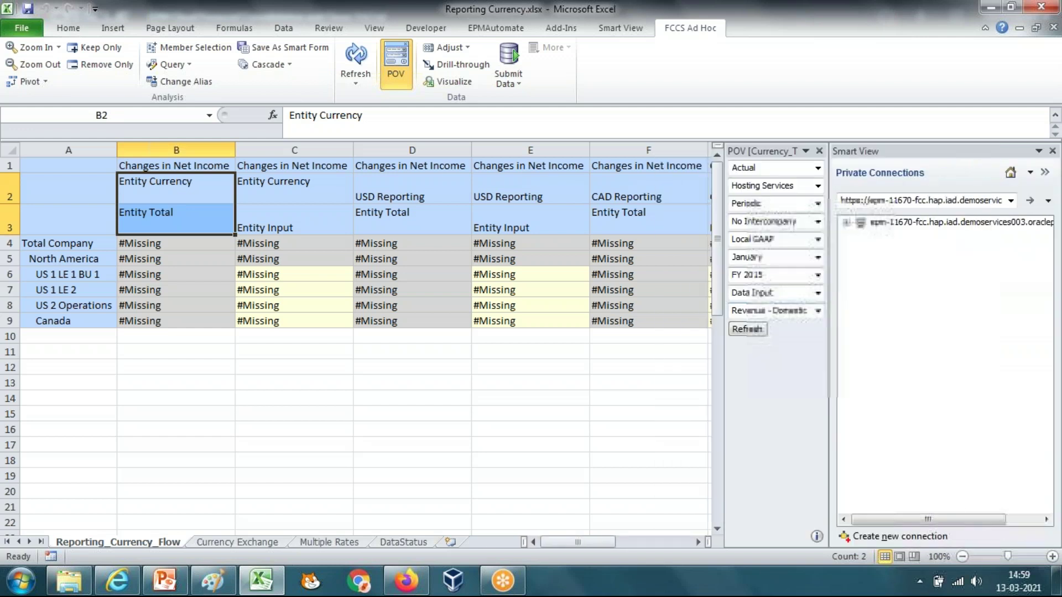
{"action": "left_click", "coordinate": [1052, 151]}
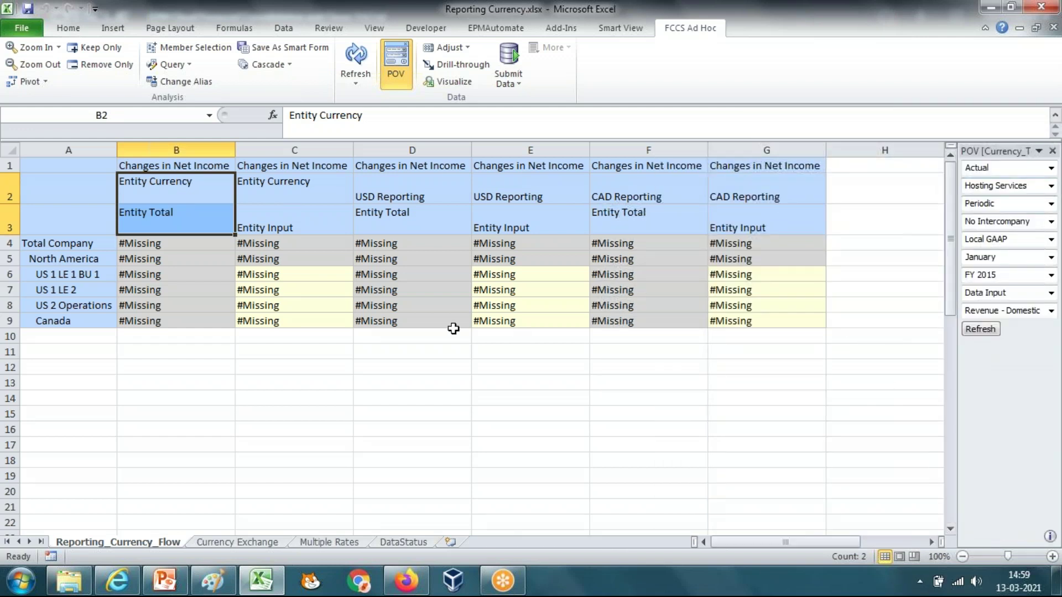
- Enter 1000, 300, 400 and 500 as Entity Currency Entity Input for US 1 LE 1 BU 1 down through Canada, and submit the data
{"action": "left_click", "coordinate": [292, 278]}
{"action": "key", "text": "BackSpace"}
{"action": "type", "text": "1000"}
{"action": "key", "text": "Return"}
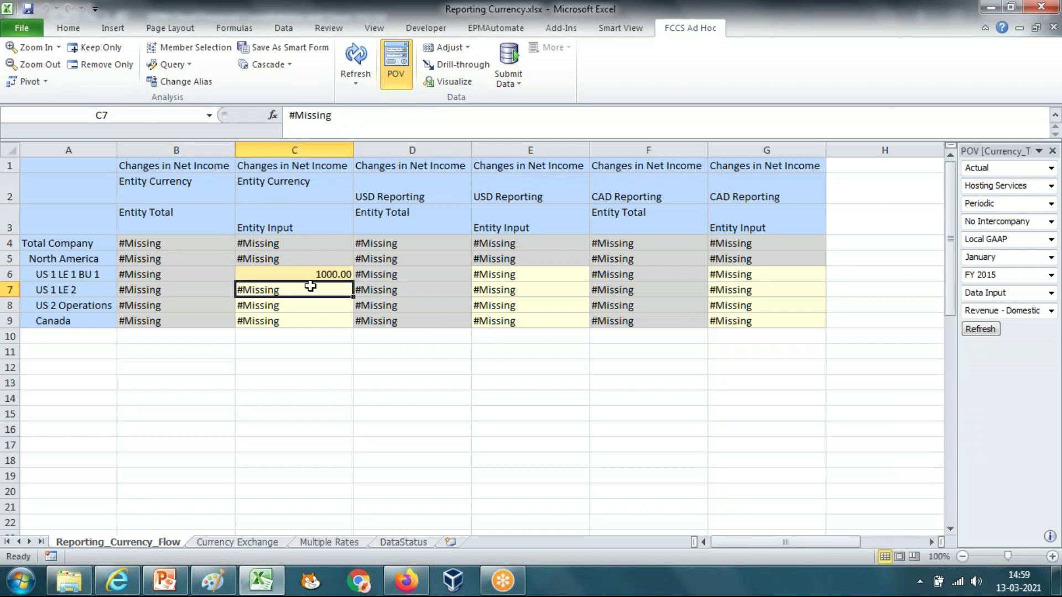
{"action": "key", "text": "BackSpace"}
{"action": "type", "text": "300"}
{"action": "key", "text": "Return"}
{"action": "key", "text": "BackSpace"}
{"action": "type", "text": "400"}
{"action": "key", "text": "Return"}
{"action": "key", "text": "BackSpace"}
{"action": "type", "text": "500"}
{"action": "key", "text": "Return"}
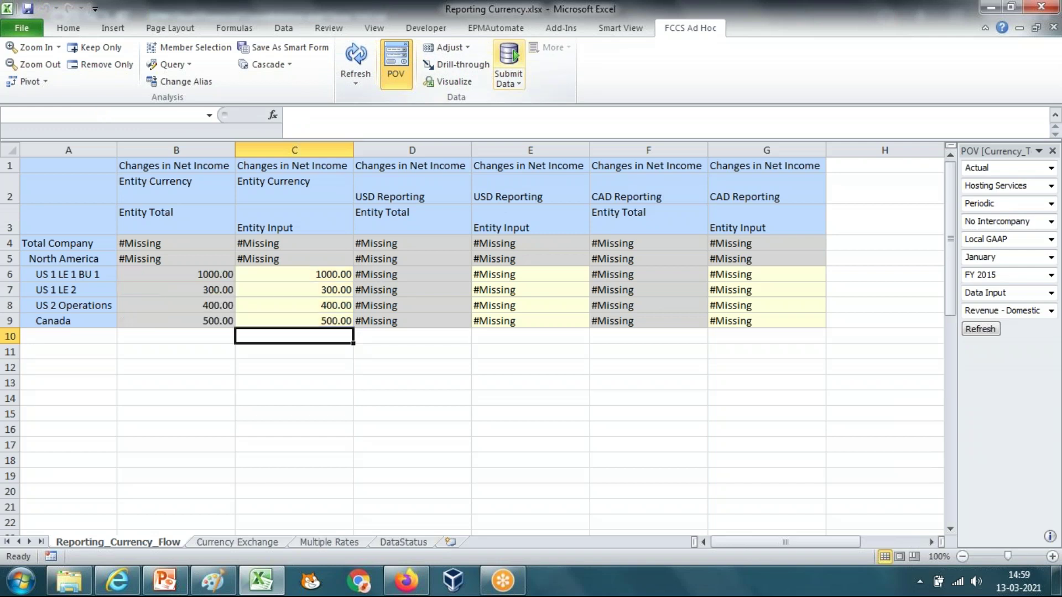
- Compare the submitted entity amounts with the Entity Total cells for Total Company and North America
{"action": "left_click_drag", "start_coordinate": [303, 272], "coordinate": [313, 312]}
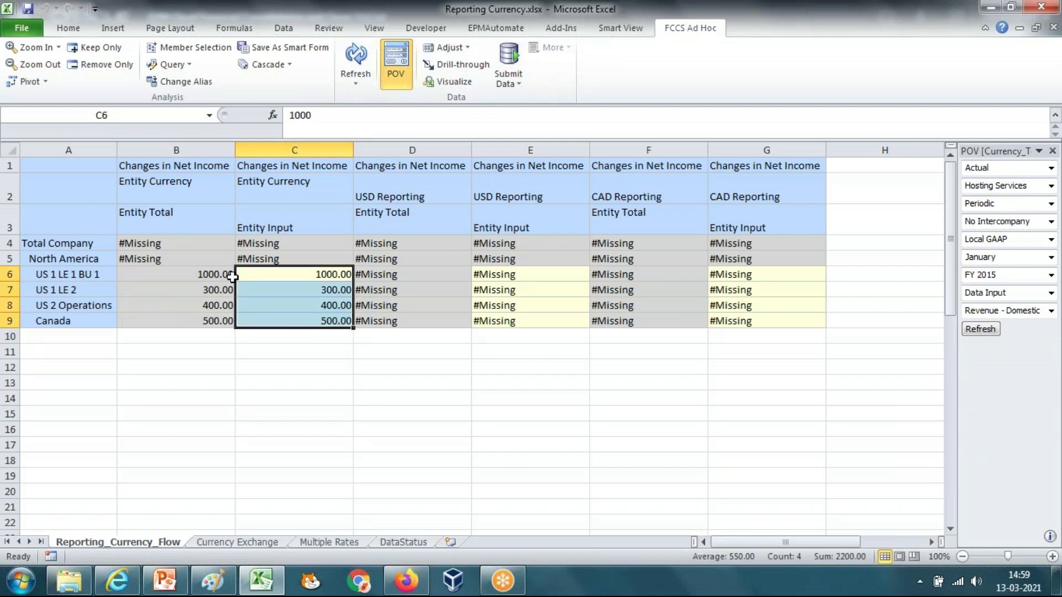
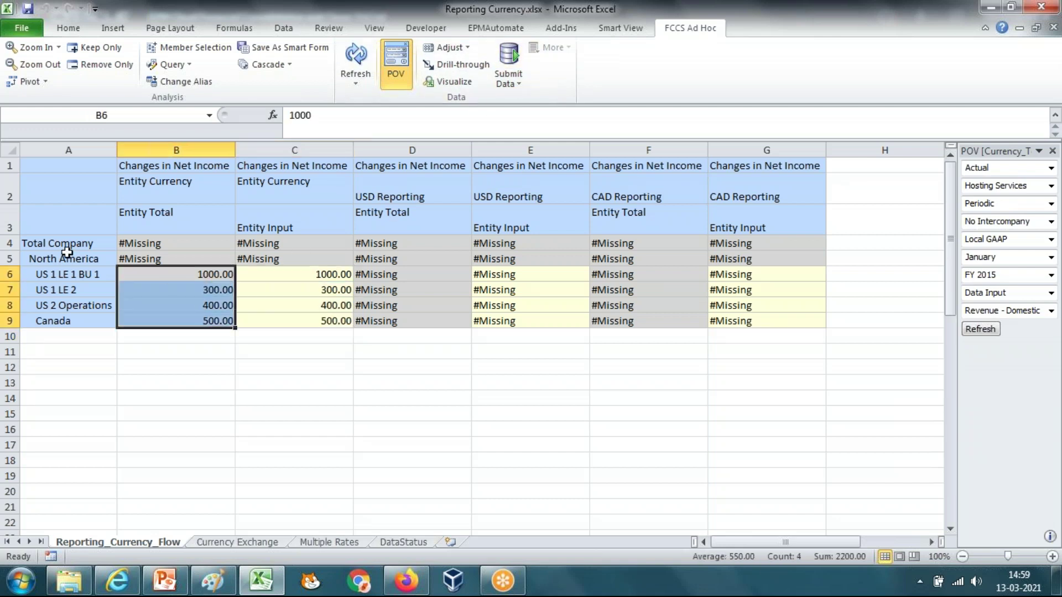
{"action": "left_click_drag", "start_coordinate": [55, 244], "coordinate": [246, 264]}
{"action": "left_click", "coordinate": [144, 260]}
{"action": "left_click_drag", "start_coordinate": [63, 262], "coordinate": [131, 261]}
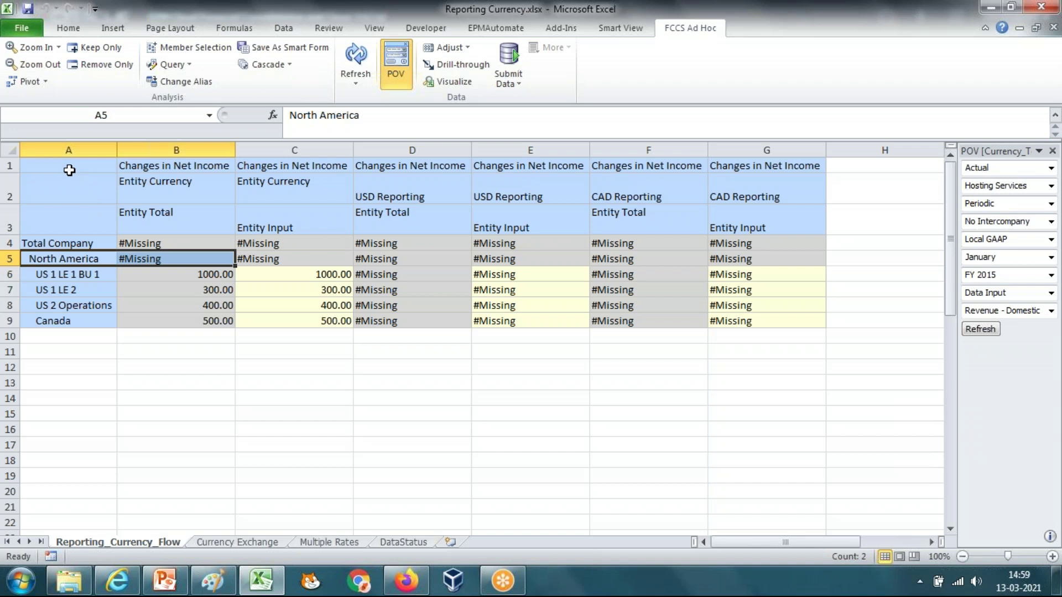
- Copy the whole grid A1:G9 and paste it into Paint as a picture
{"action": "left_click_drag", "start_coordinate": [70, 159], "coordinate": [737, 320]}
{"action": "key", "text": "ctrl+c"}
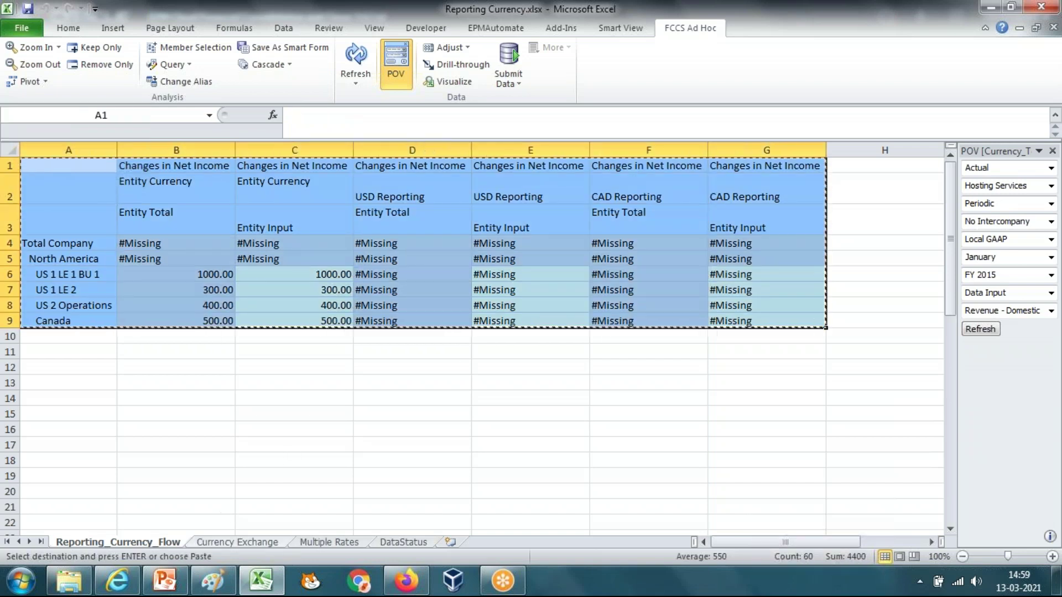
{"action": "left_click", "coordinate": [212, 581]}
{"action": "key", "text": "ctrl+v"}
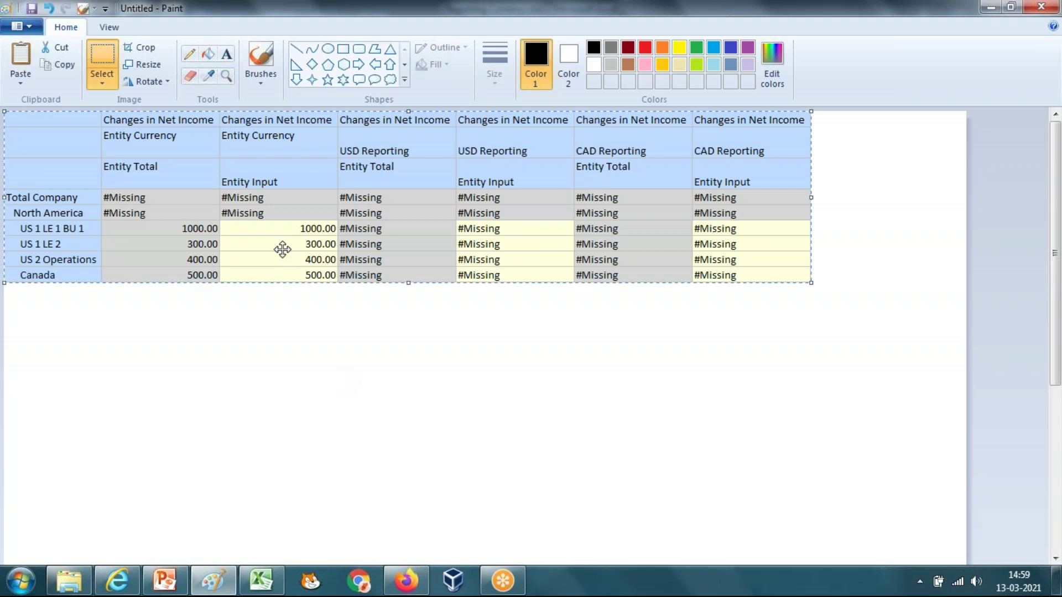
- Return to the Excel workbook and review the USD and CAD average and ending rates on the Currency Exchange sheet
{"action": "key", "text": "alt+Tab"}
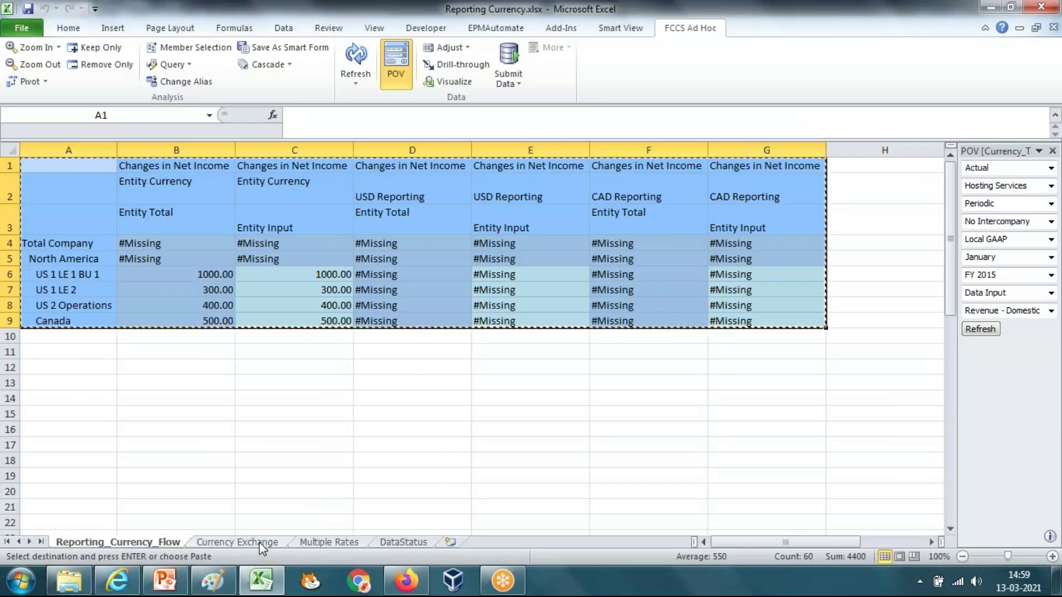
{"action": "left_click", "coordinate": [237, 542]}
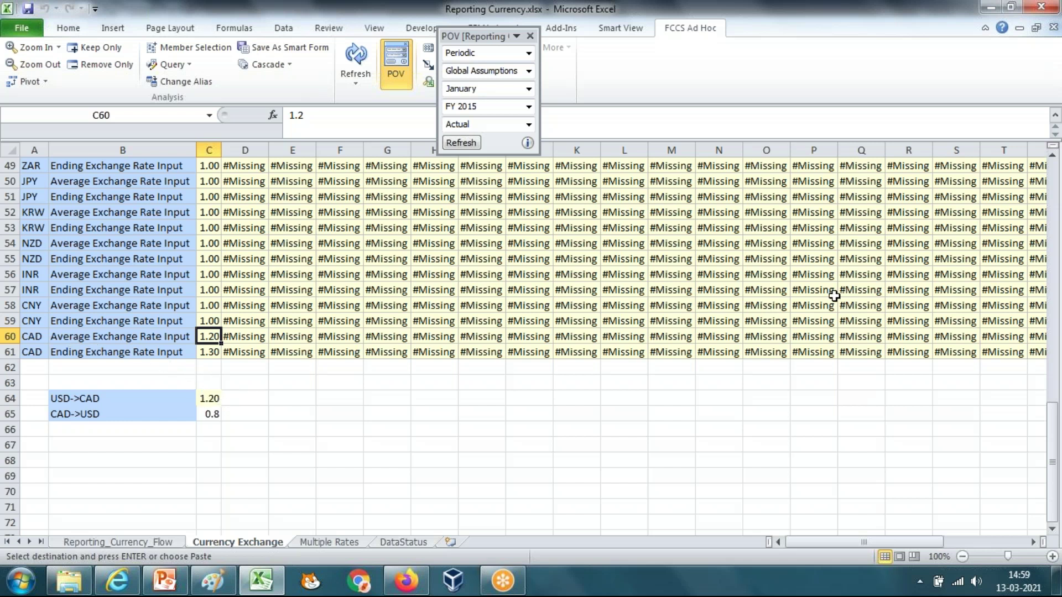
{"action": "left_click", "coordinate": [1053, 182]}
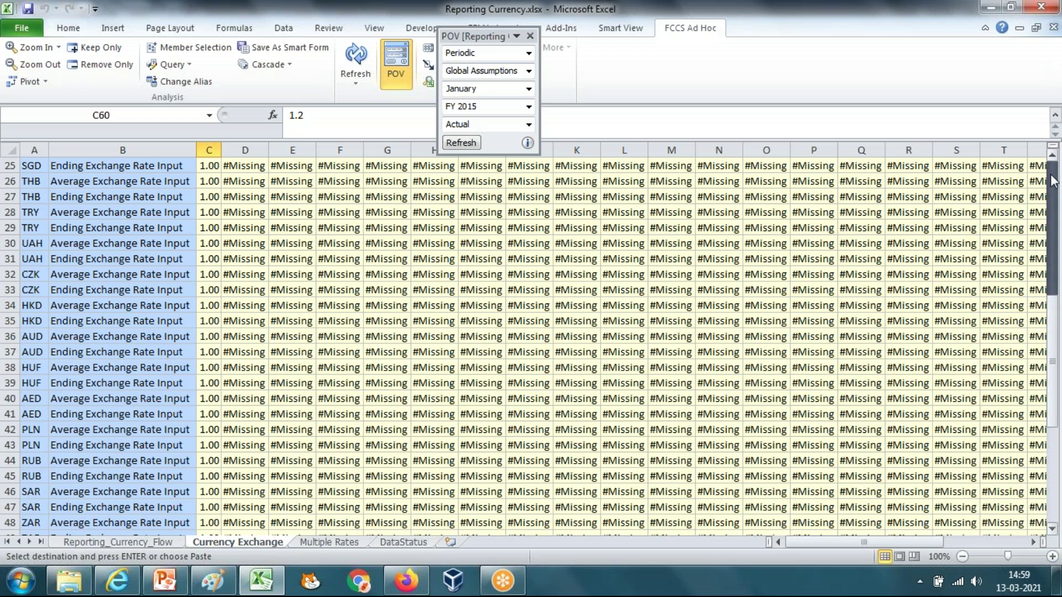
{"action": "left_click", "coordinate": [1053, 183]}
{"action": "left_click_drag", "start_coordinate": [31, 181], "coordinate": [213, 195]}
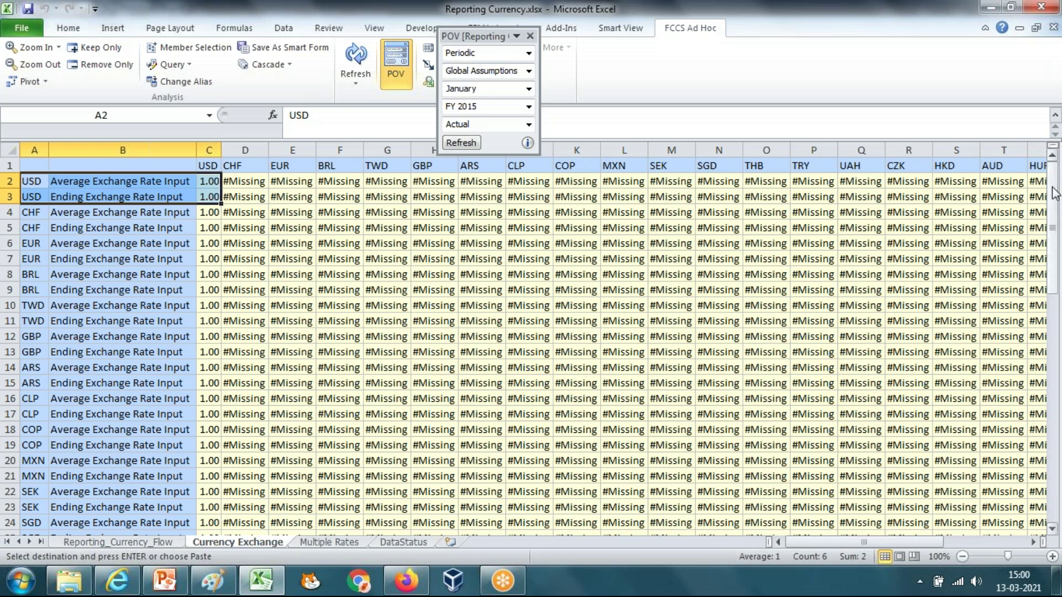
{"action": "left_click_drag", "start_coordinate": [1054, 194], "coordinate": [1053, 420]}
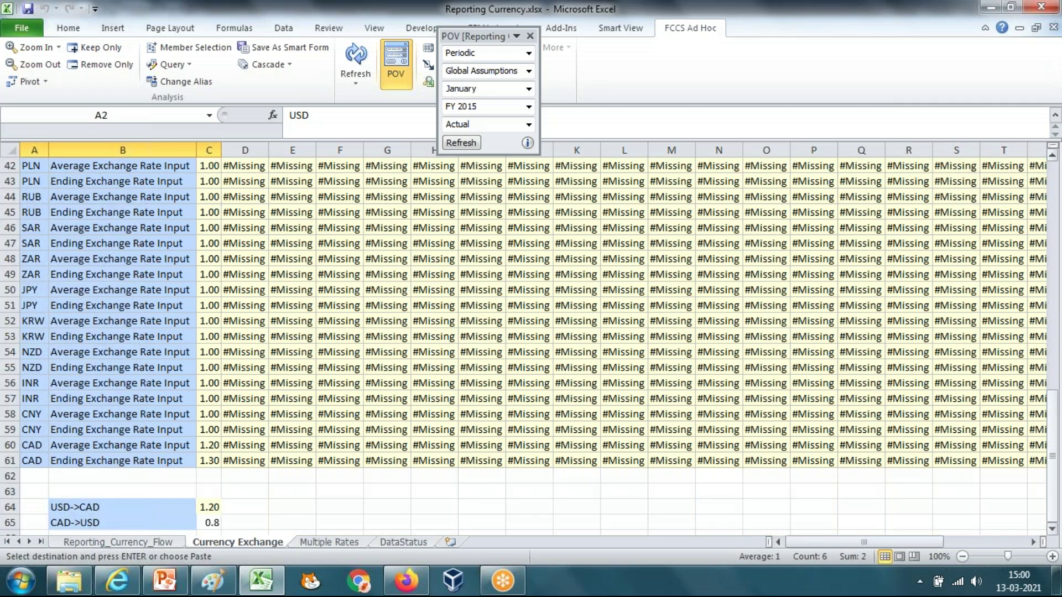
{"action": "left_click_drag", "start_coordinate": [204, 444], "coordinate": [212, 463]}
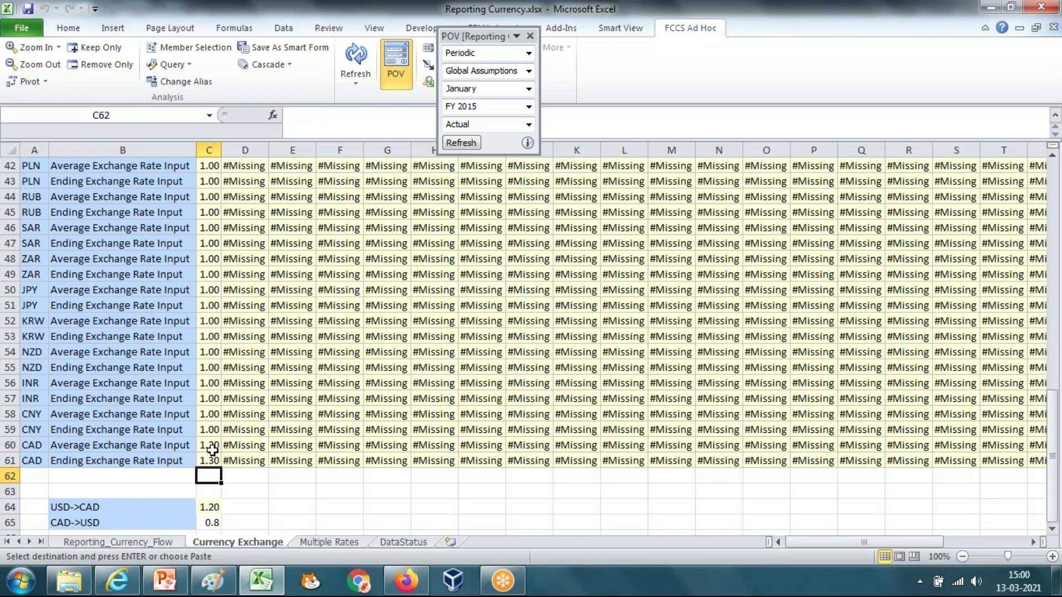
{"action": "left_click", "coordinate": [151, 446]}
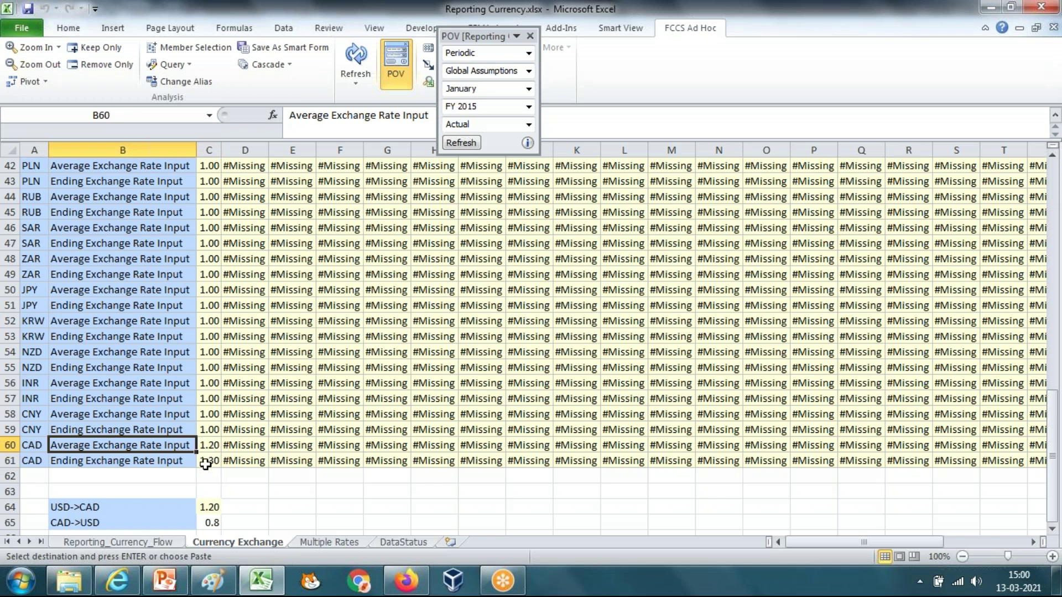
{"action": "left_click", "coordinate": [138, 464]}
{"action": "left_click", "coordinate": [163, 447]}
{"action": "left_click", "coordinate": [161, 463]}
{"action": "left_click_drag", "start_coordinate": [212, 445], "coordinate": [215, 462]}
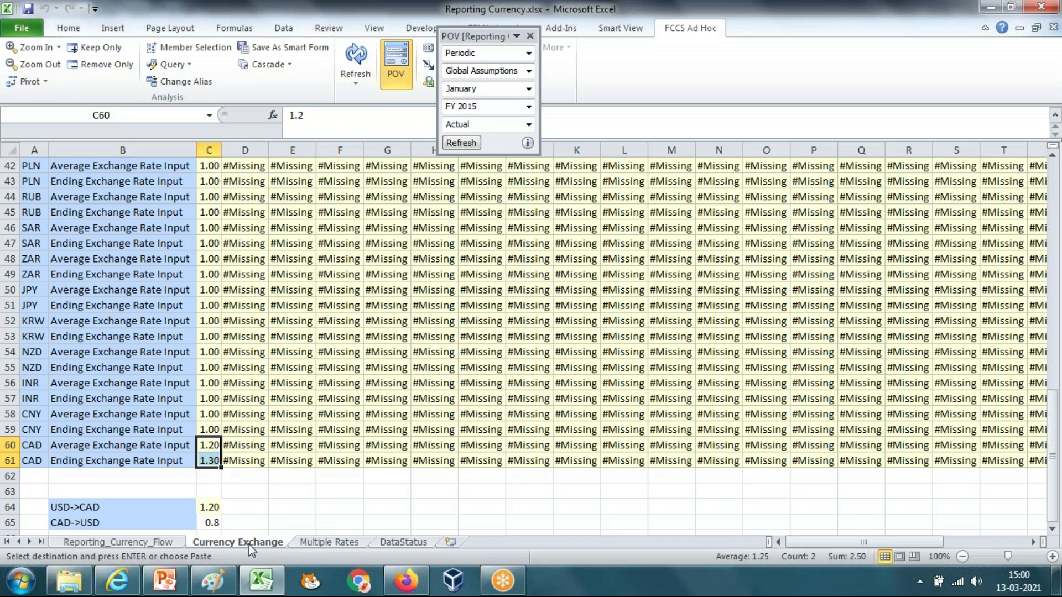
- Go back to the Reporting_Currency_Flow sheet and examine the Entity Input amounts alongside the Total Company and North America Entity Total cells
{"action": "left_click", "coordinate": [154, 541]}
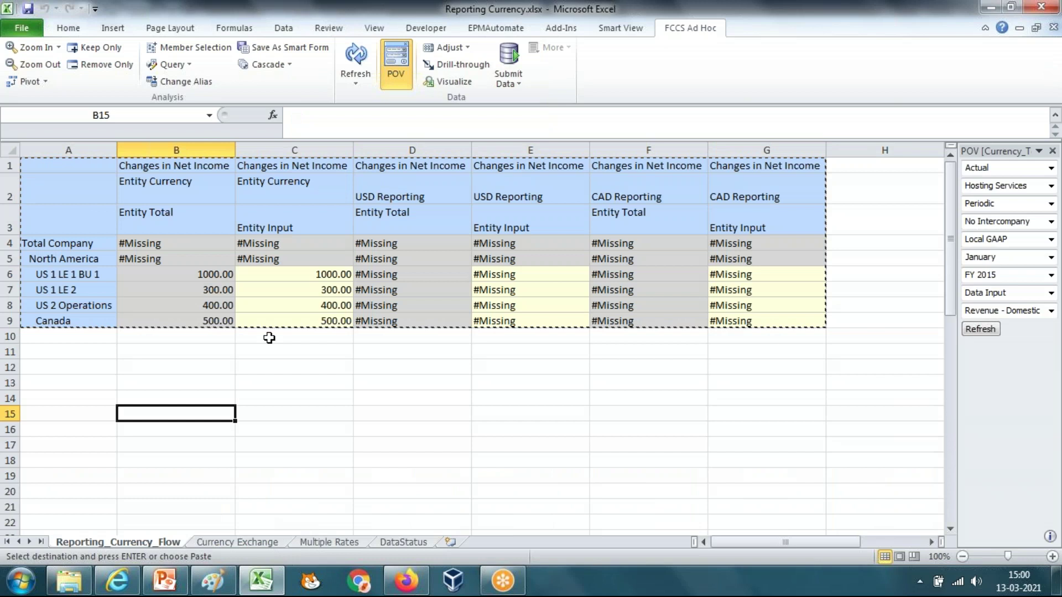
{"action": "left_click_drag", "start_coordinate": [316, 274], "coordinate": [303, 322]}
{"action": "key", "text": "Escape"}
{"action": "left_click", "coordinate": [304, 324]}
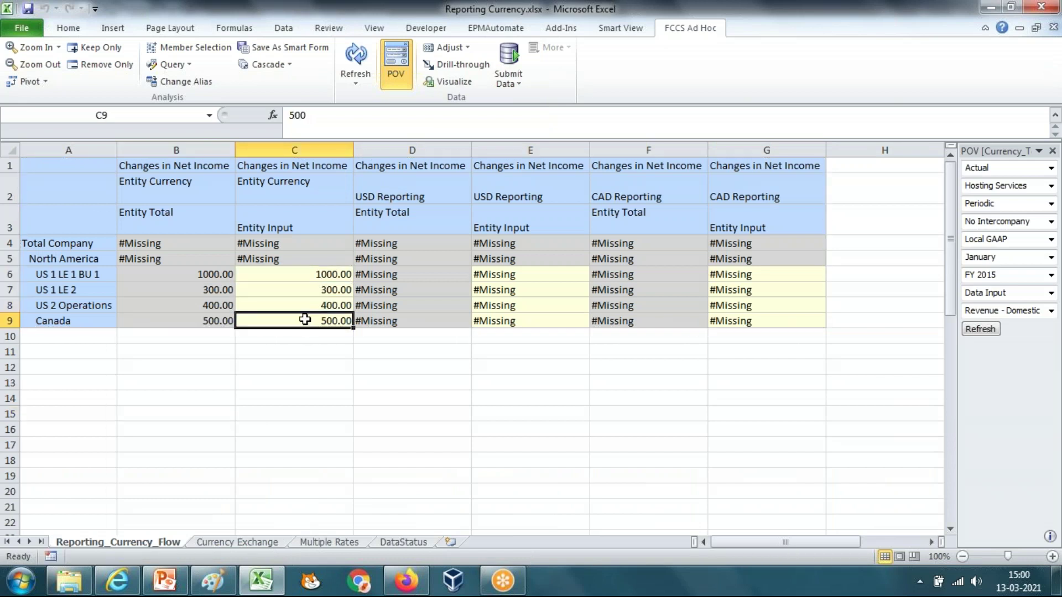
{"action": "left_click_drag", "start_coordinate": [325, 275], "coordinate": [329, 306]}
{"action": "left_click", "coordinate": [310, 323]}
{"action": "left_click_drag", "start_coordinate": [210, 243], "coordinate": [203, 259]}
{"action": "left_click_drag", "start_coordinate": [77, 246], "coordinate": [182, 259]}
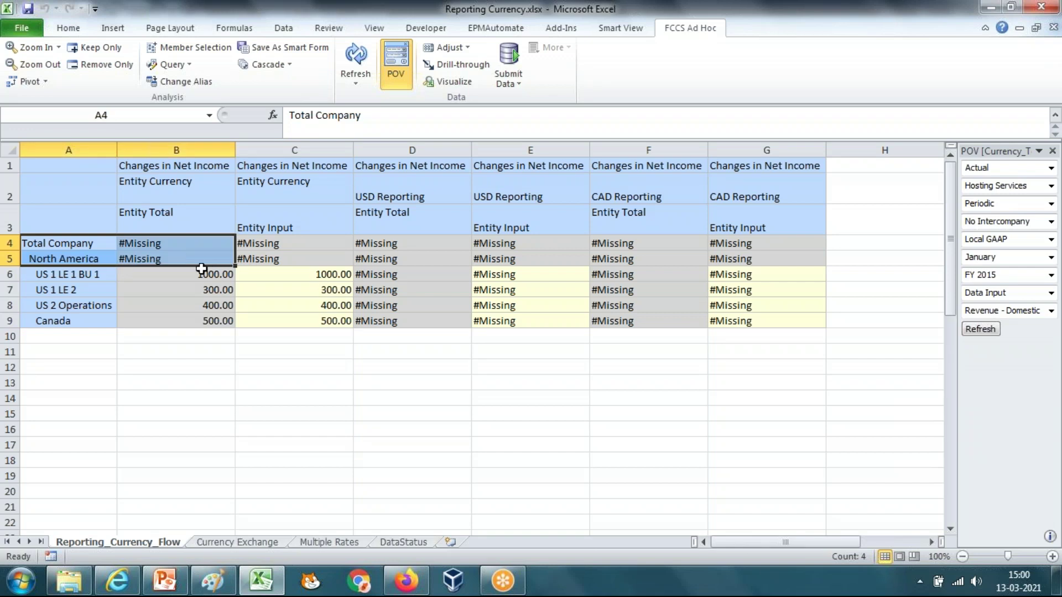
{"action": "left_click_drag", "start_coordinate": [178, 245], "coordinate": [177, 257]}
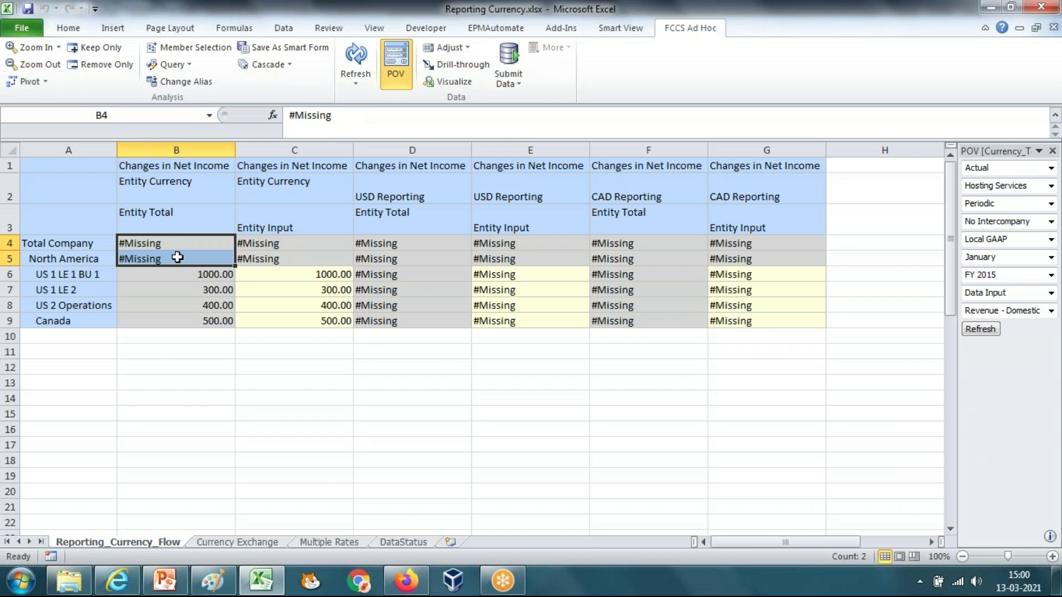
{"action": "left_click_drag", "start_coordinate": [314, 275], "coordinate": [316, 310]}
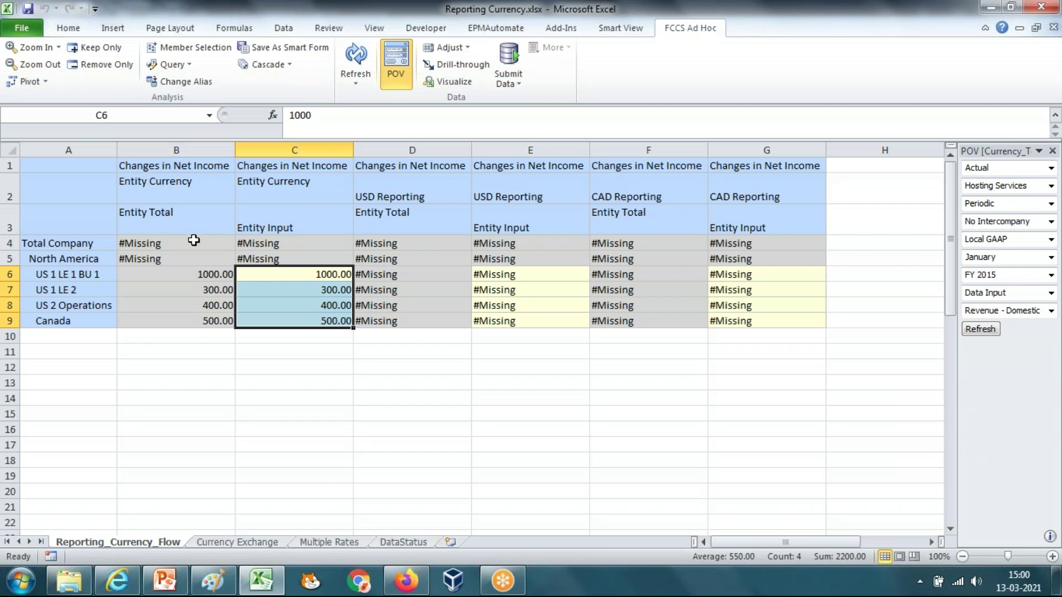
{"action": "left_click_drag", "start_coordinate": [194, 243], "coordinate": [195, 252]}
{"action": "left_click_drag", "start_coordinate": [290, 276], "coordinate": [306, 322]}
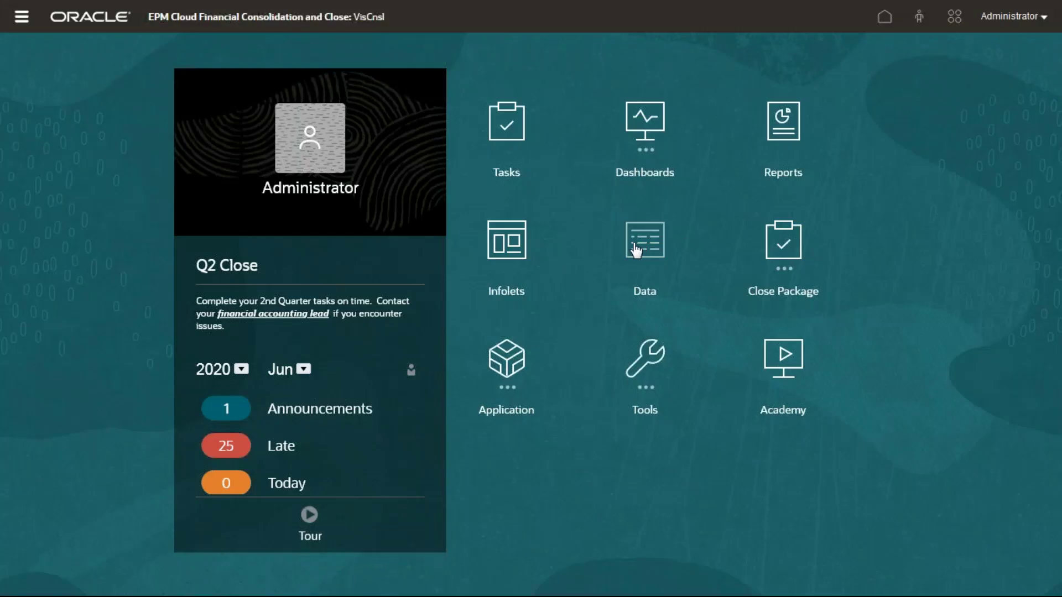
- Switch to Financial Consolidation and Close and open the Business Rules list in the Application area
{"action": "left_click", "coordinate": [529, 371]}
{"action": "scroll", "coordinate": [763, 374], "scroll_direction": "down", "scroll_amount": 3}
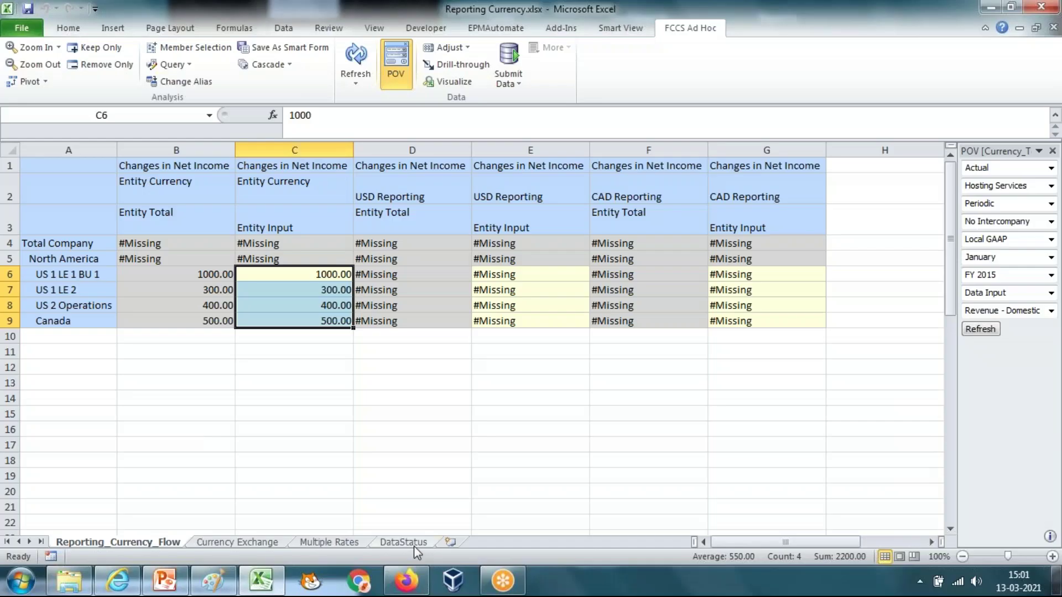
- Switch back to the Excel workbook and refresh the calculation statuses on the DataStatus sheet
{"action": "left_click", "coordinate": [413, 546]}
{"action": "left_click", "coordinate": [486, 339]}
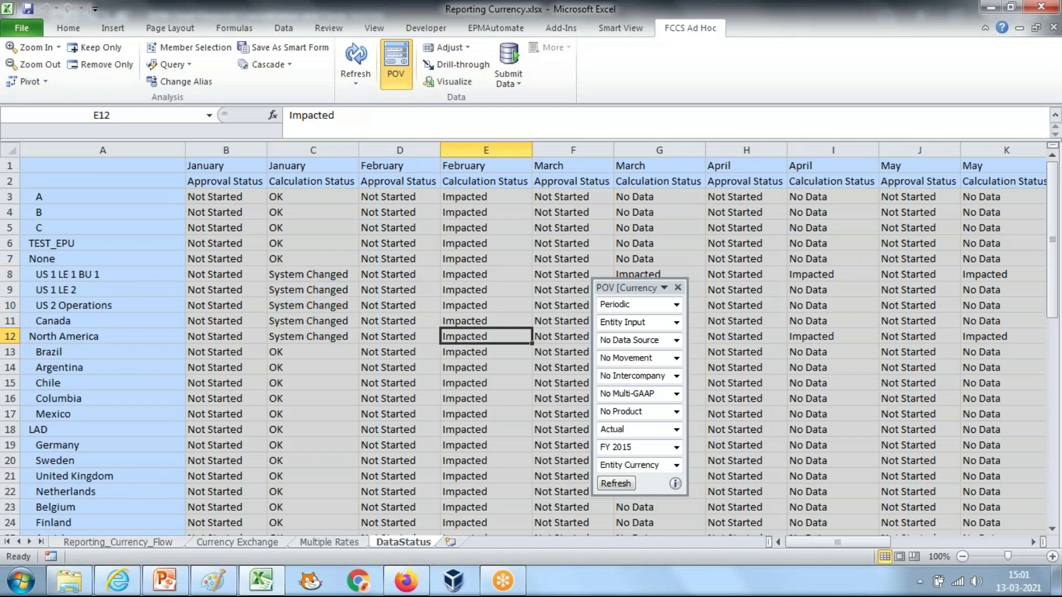
{"action": "left_click", "coordinate": [361, 57]}
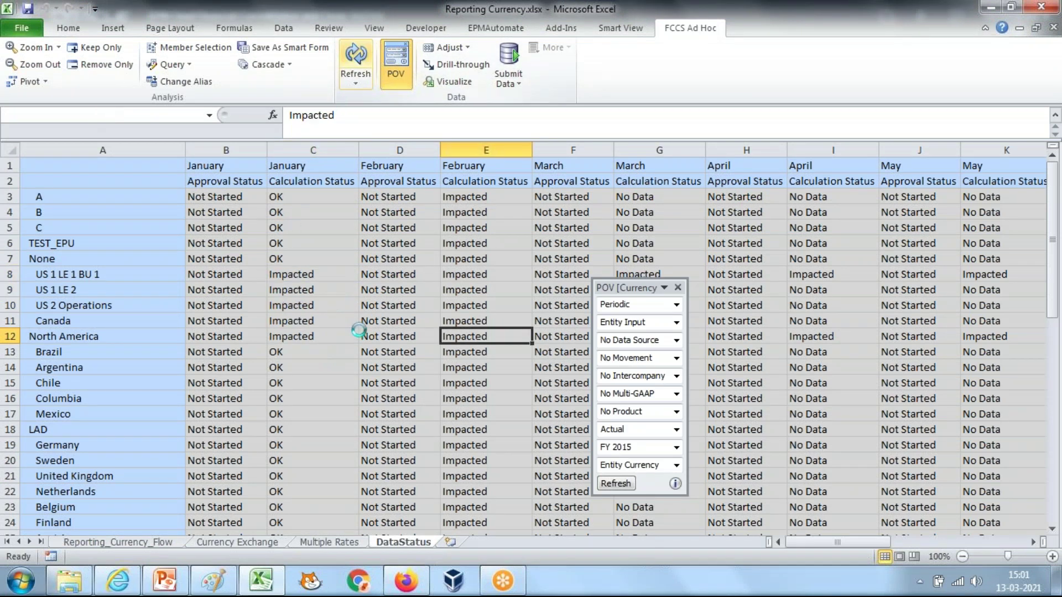
- Check the January Calculation Status of US 1 LE 1 BU 1 through North America, and return to the Reporting_Currency_Flow sheet
{"action": "left_click_drag", "start_coordinate": [63, 169], "coordinate": [310, 321]}
{"action": "left_click", "coordinate": [339, 334]}
{"action": "left_click_drag", "start_coordinate": [54, 260], "coordinate": [329, 335]}
{"action": "left_click", "coordinate": [329, 335]}
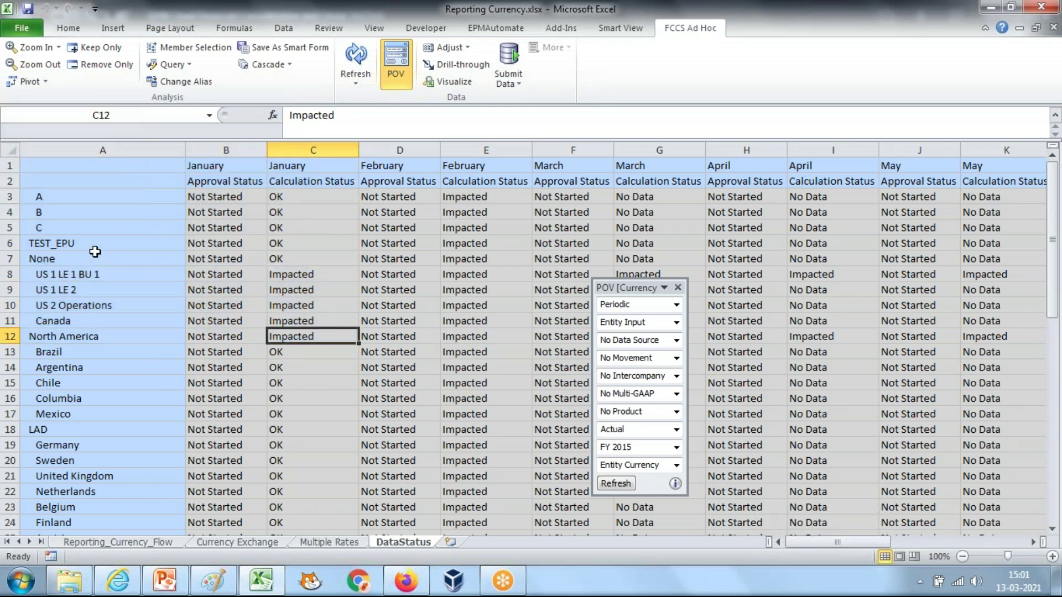
{"action": "left_click_drag", "start_coordinate": [81, 275], "coordinate": [335, 331]}
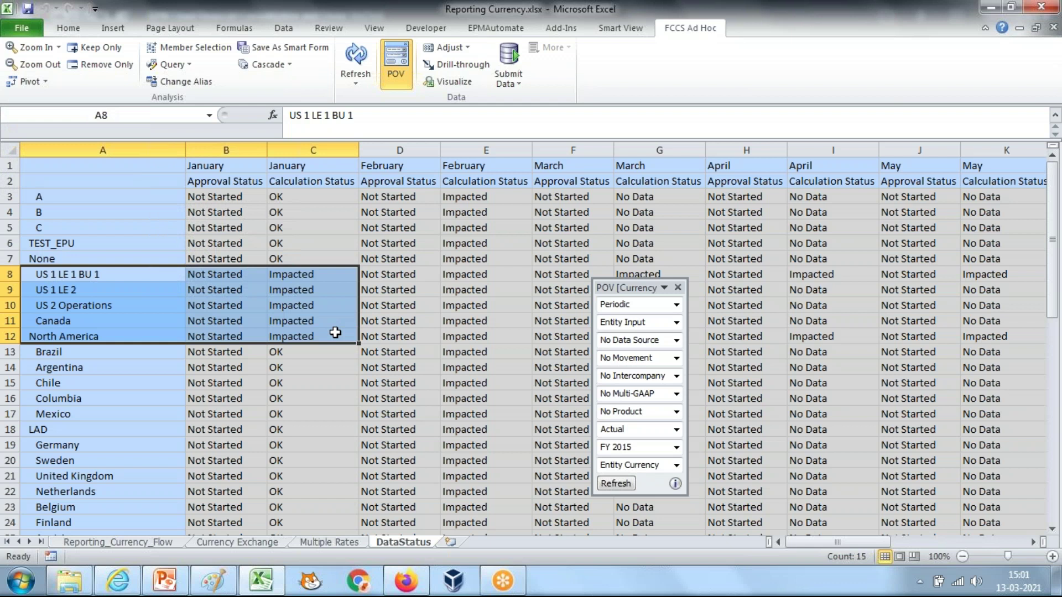
{"action": "left_click", "coordinate": [307, 353]}
{"action": "left_click", "coordinate": [309, 278]}
{"action": "left_click_drag", "start_coordinate": [306, 293], "coordinate": [306, 332]}
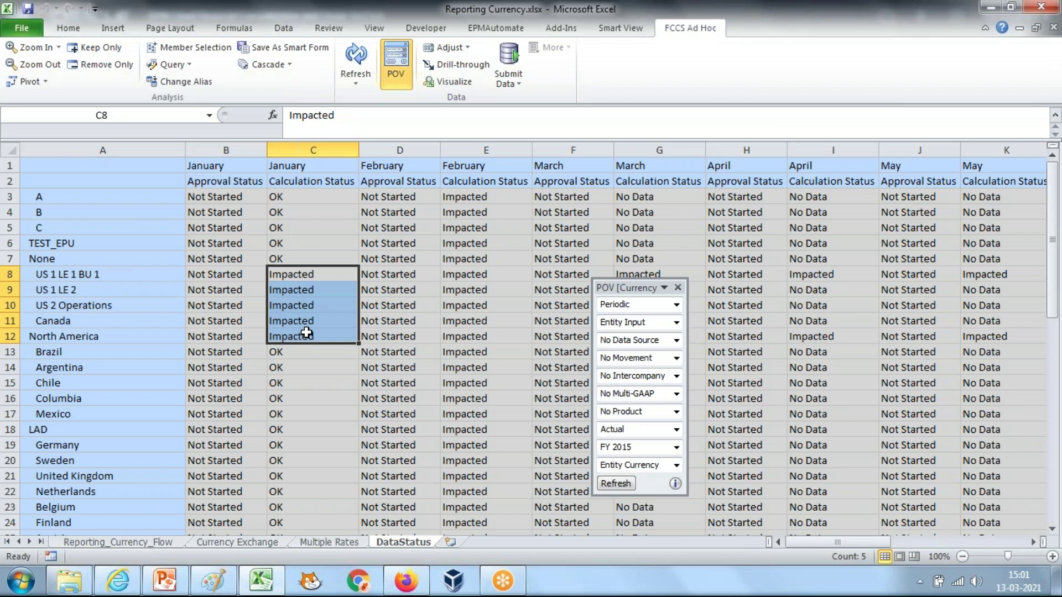
{"action": "left_click_drag", "start_coordinate": [50, 259], "coordinate": [332, 333]}
{"action": "left_click", "coordinate": [102, 543]}
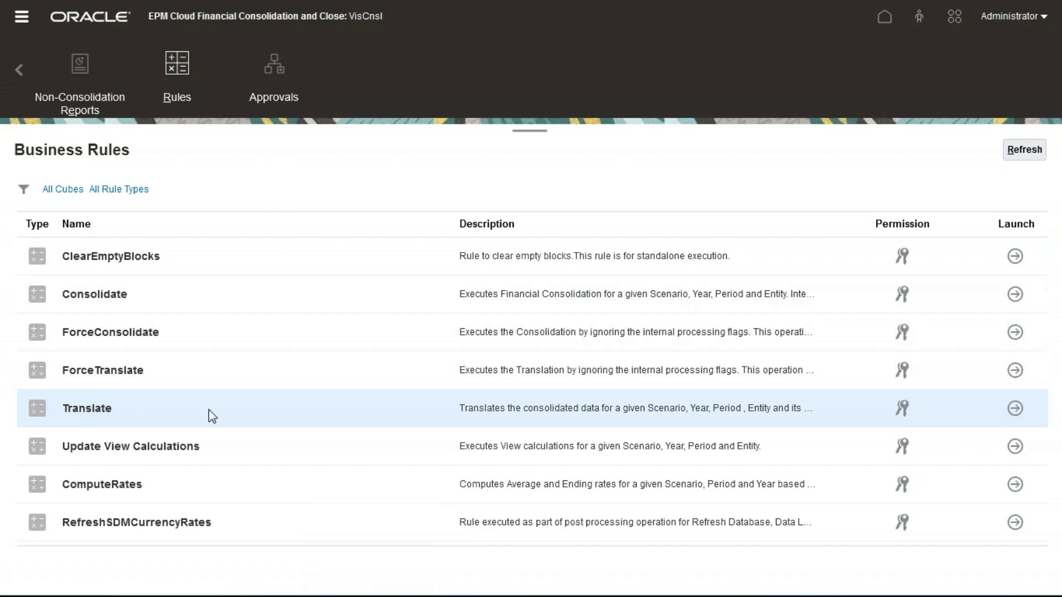
- Run the Consolidate rule for entity C_T, period JAN, scenario Actual and year FY15, after checking the workbook's POV
{"action": "left_click", "coordinate": [1014, 296]}
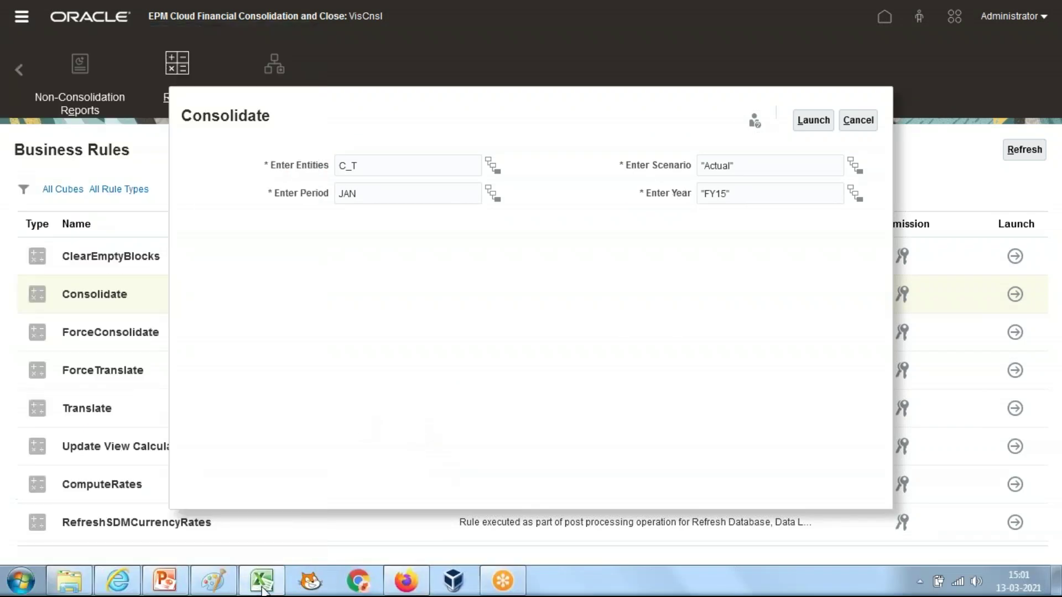
{"action": "key", "text": "alt+Tab"}
{"action": "left_click", "coordinate": [281, 419]}
{"action": "left_click", "coordinate": [416, 283]}
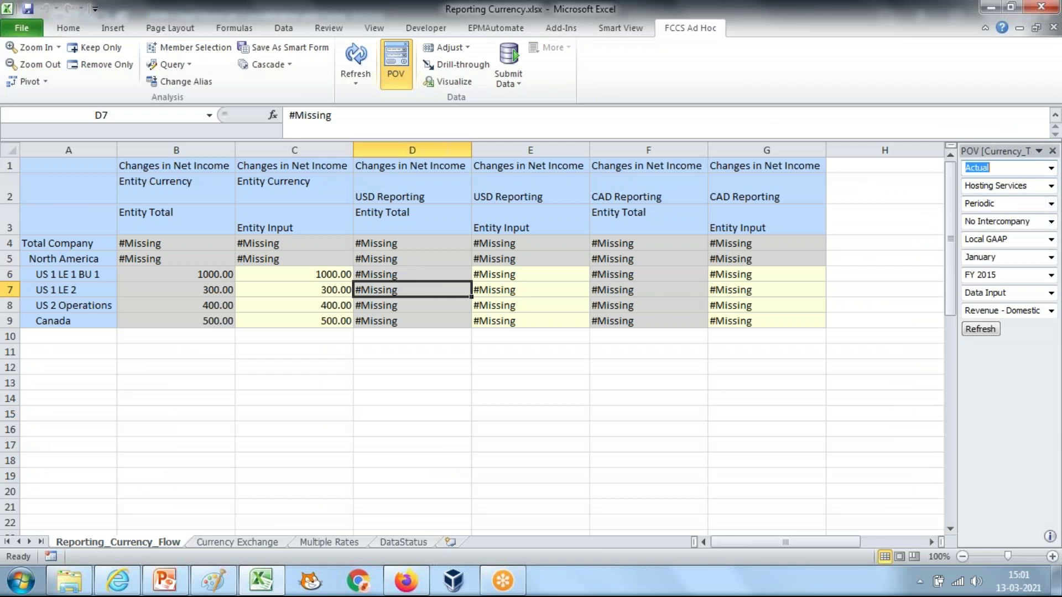
{"action": "left_click", "coordinate": [993, 274]}
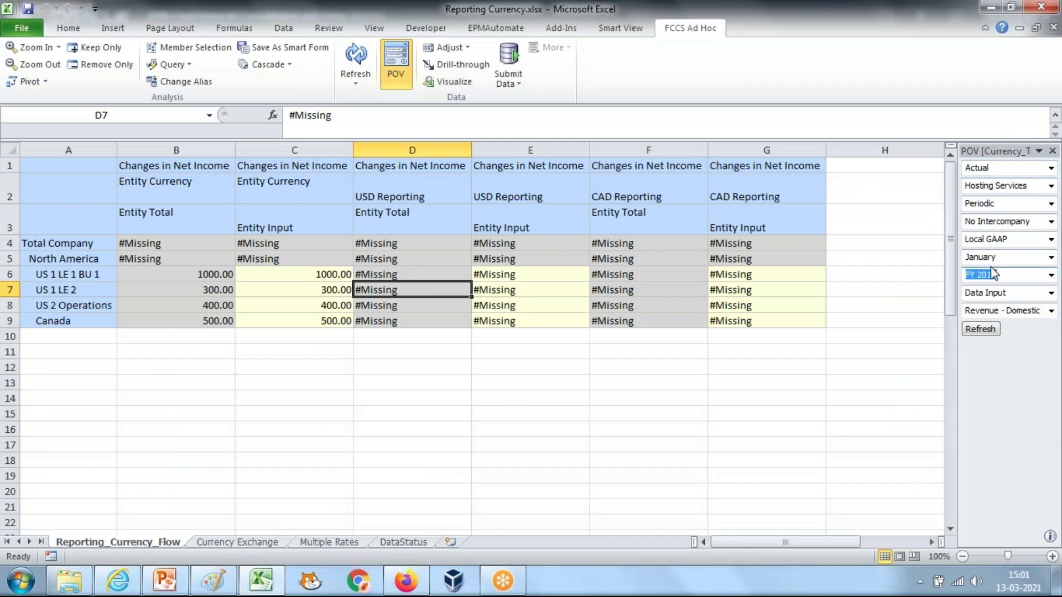
{"action": "left_click", "coordinate": [412, 592]}
{"action": "left_click", "coordinate": [813, 121]}
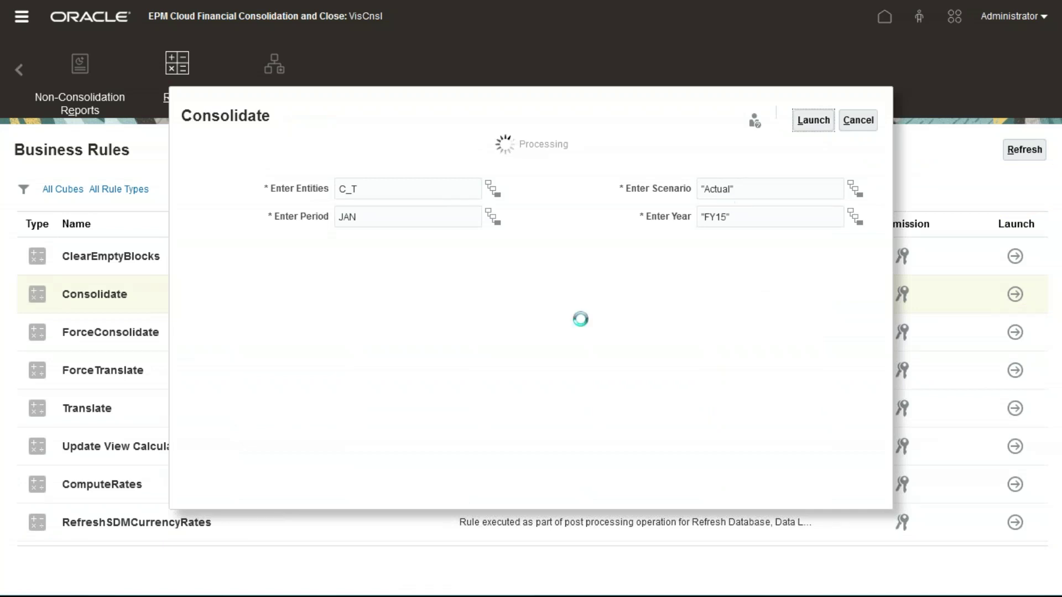
- Switch to the Excel workbook and refresh the Reporting_Currency_Flow grid
{"action": "key", "text": "super"}
{"action": "left_click", "coordinate": [241, 589]}
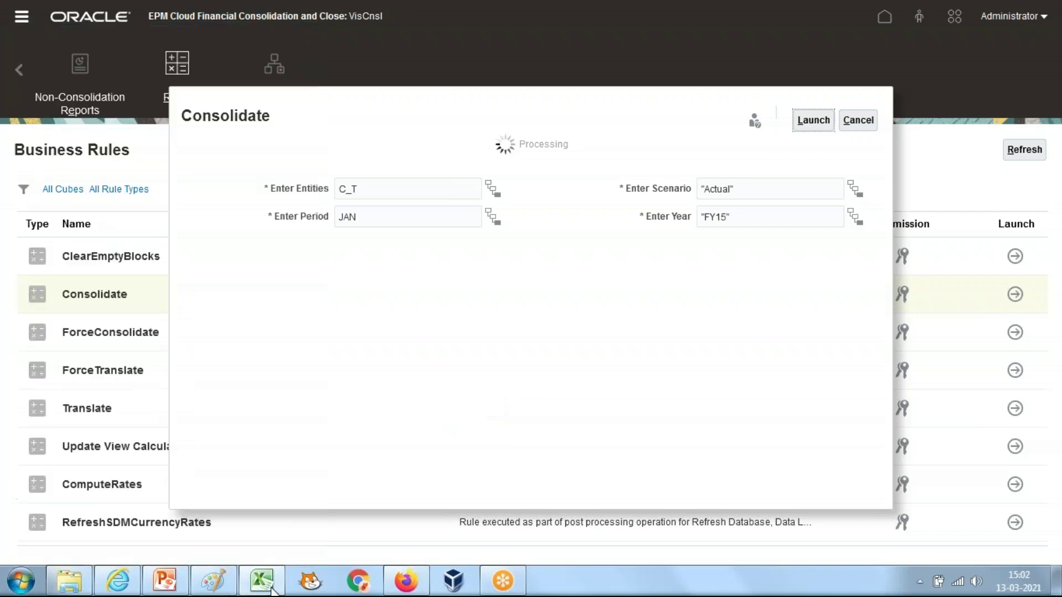
{"action": "left_click", "coordinate": [356, 62]}
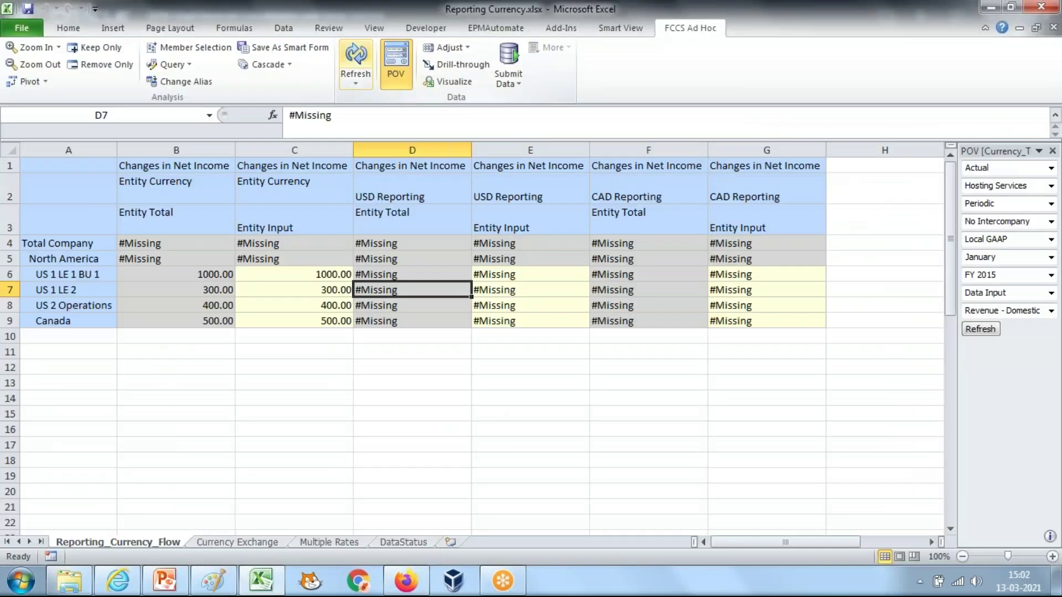
{"action": "left_click", "coordinate": [345, 61]}
- Copy the whole grid A1:G9 into Paint and place it directly below the earlier grid picture
{"action": "left_click_drag", "start_coordinate": [68, 166], "coordinate": [771, 323]}
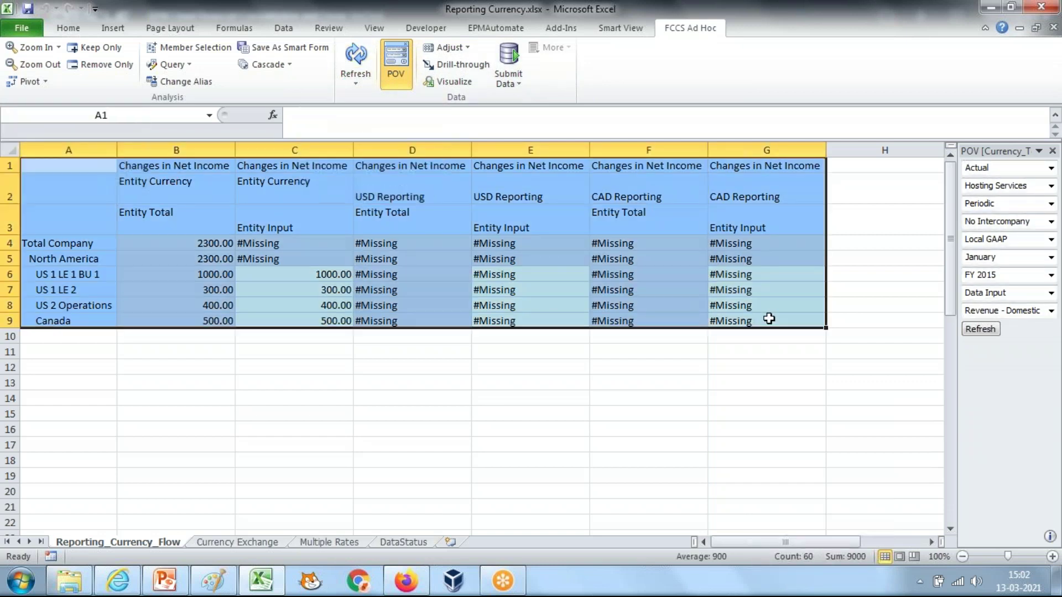
{"action": "key", "text": "ctrl+c"}
{"action": "key", "text": "alt+Tab"}
{"action": "key", "text": "ctrl+v"}
{"action": "left_click_drag", "start_coordinate": [243, 203], "coordinate": [241, 392]}
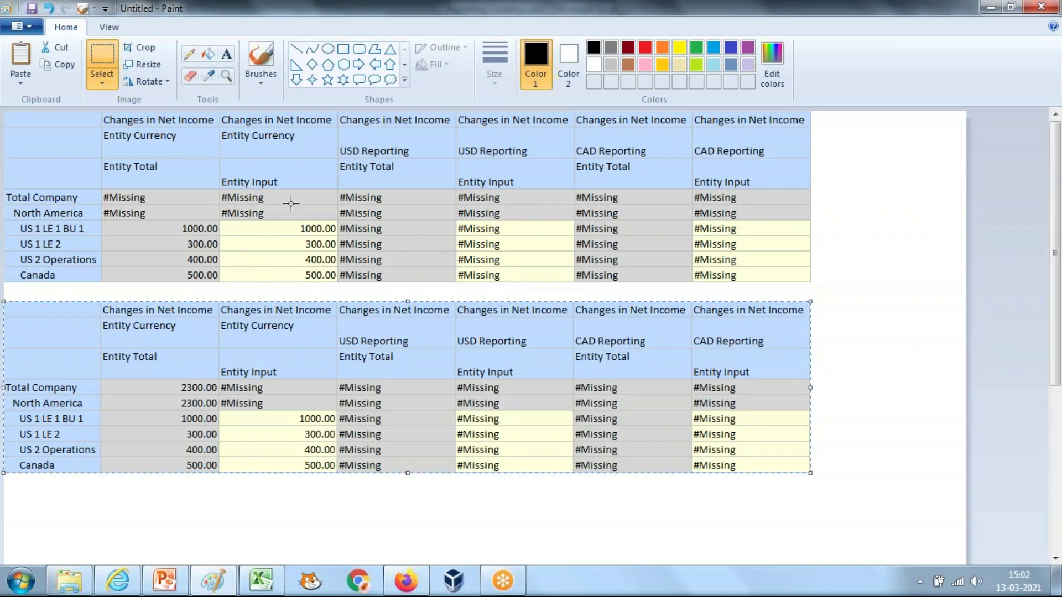
- Add the black text note 2200 beneath the Entity Input column of the upper grid picture
{"action": "left_click", "coordinate": [226, 54]}
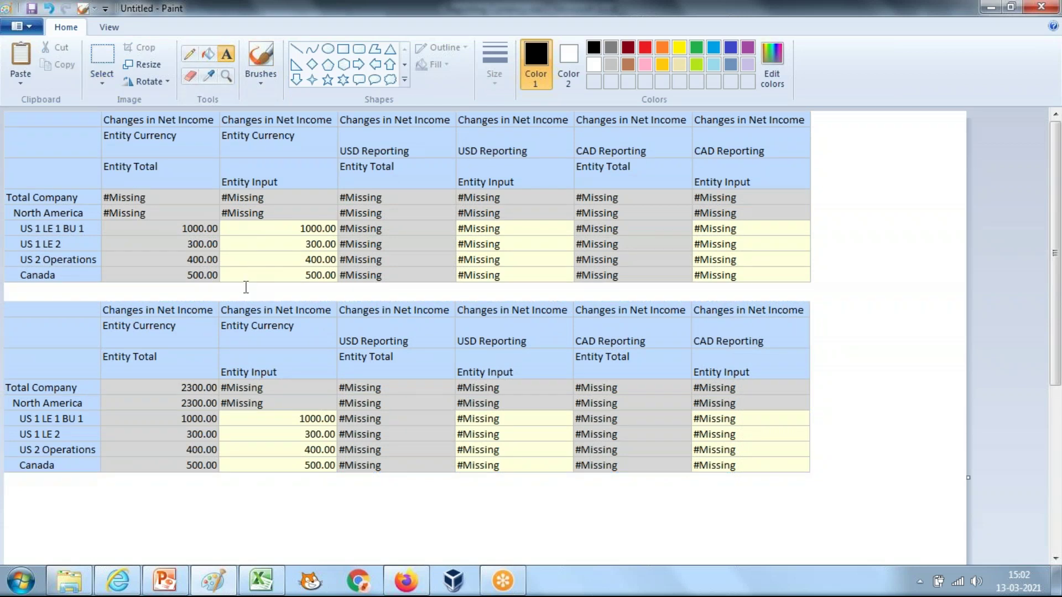
{"action": "left_click_drag", "start_coordinate": [334, 299], "coordinate": [356, 302]}
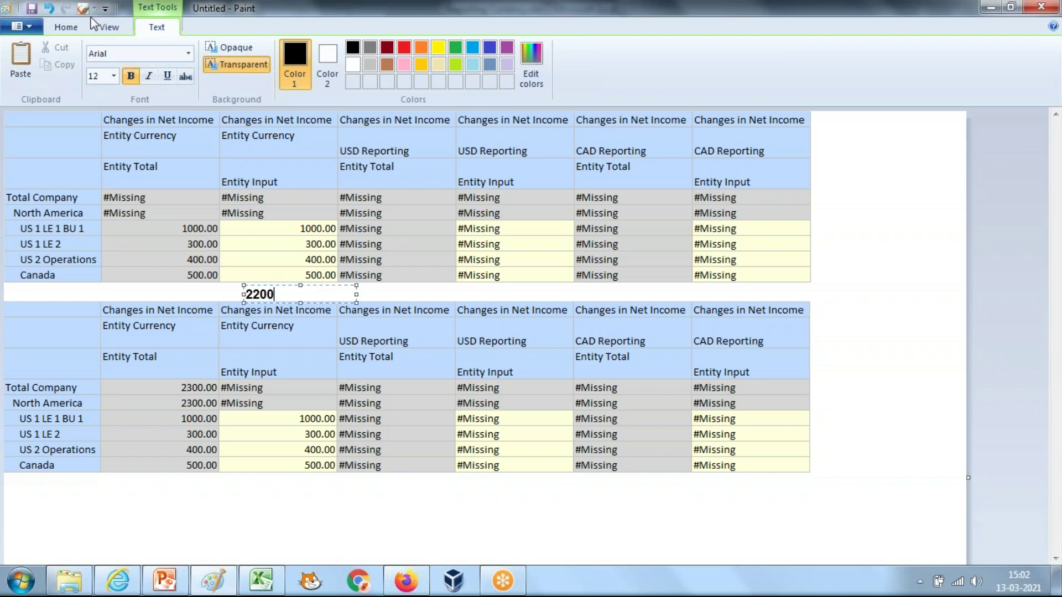
{"action": "left_click", "coordinate": [71, 26]}
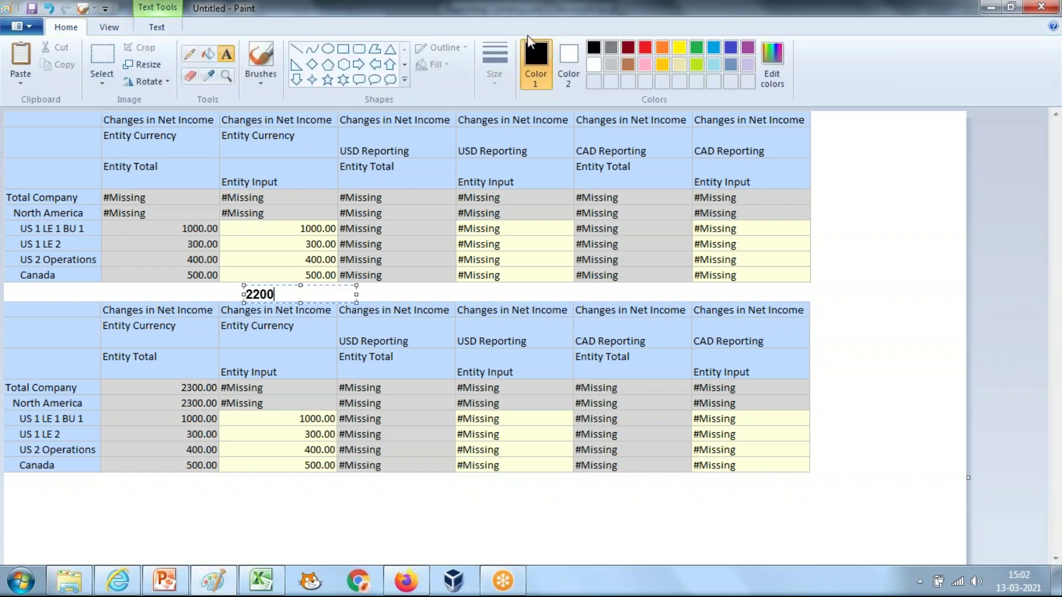
- Outline in red the Total Company and North America Entity Total rows and the Canada row of the lower grid picture
{"action": "left_click", "coordinate": [352, 48]}
{"action": "left_click", "coordinate": [645, 48]}
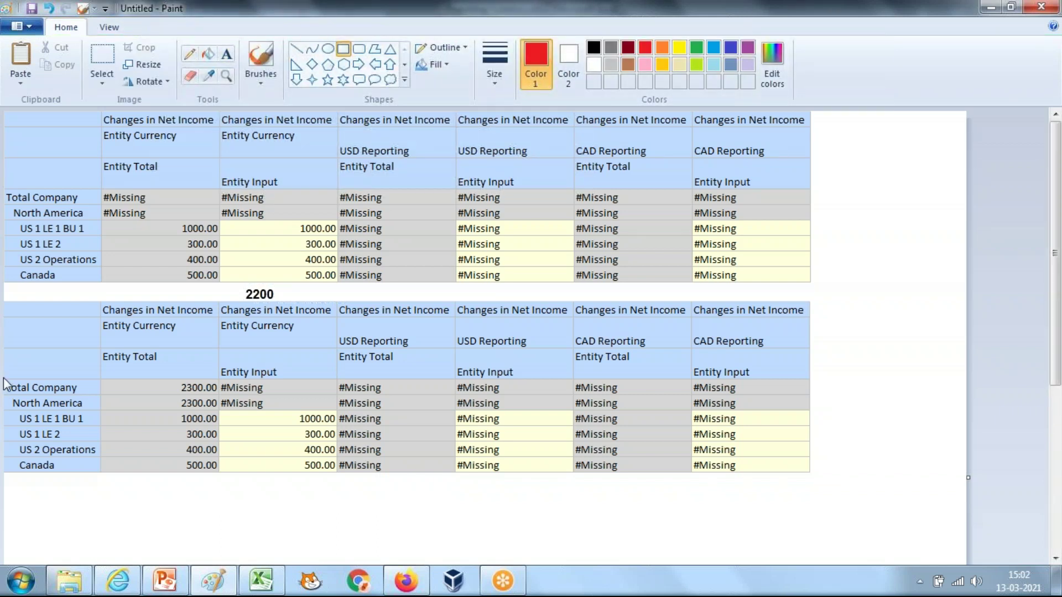
{"action": "left_click_drag", "start_coordinate": [5, 379], "coordinate": [220, 410]}
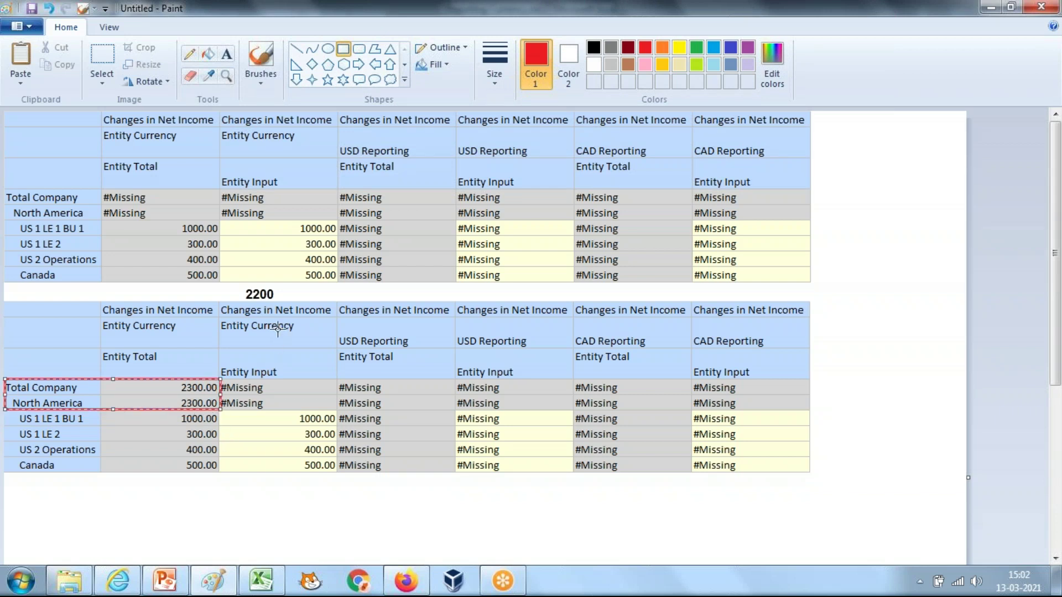
{"action": "left_click_drag", "start_coordinate": [13, 457], "coordinate": [340, 475]}
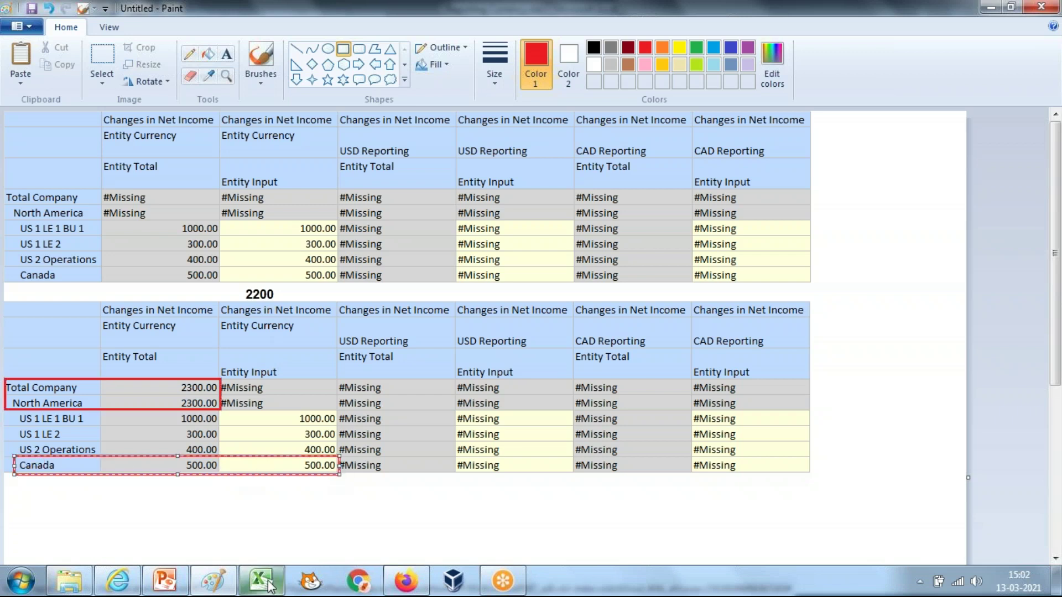
- Copy the CAD average and ending exchange rate rows from the Currency Exchange sheet into Paint, below the lower grid picture
{"action": "left_click", "coordinate": [267, 585]}
{"action": "left_click", "coordinate": [257, 544]}
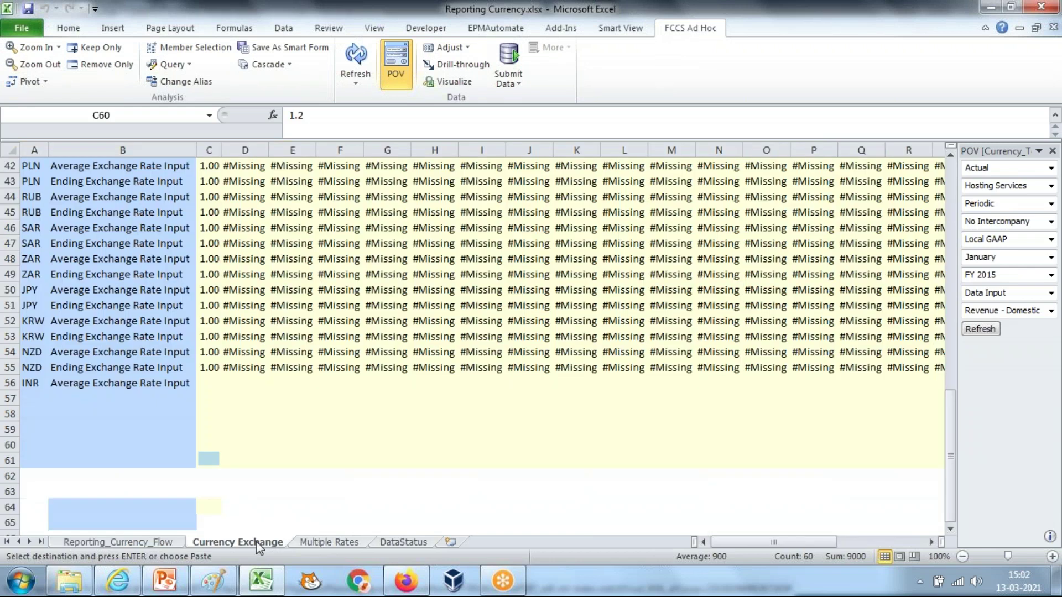
{"action": "left_click_drag", "start_coordinate": [31, 445], "coordinate": [203, 464]}
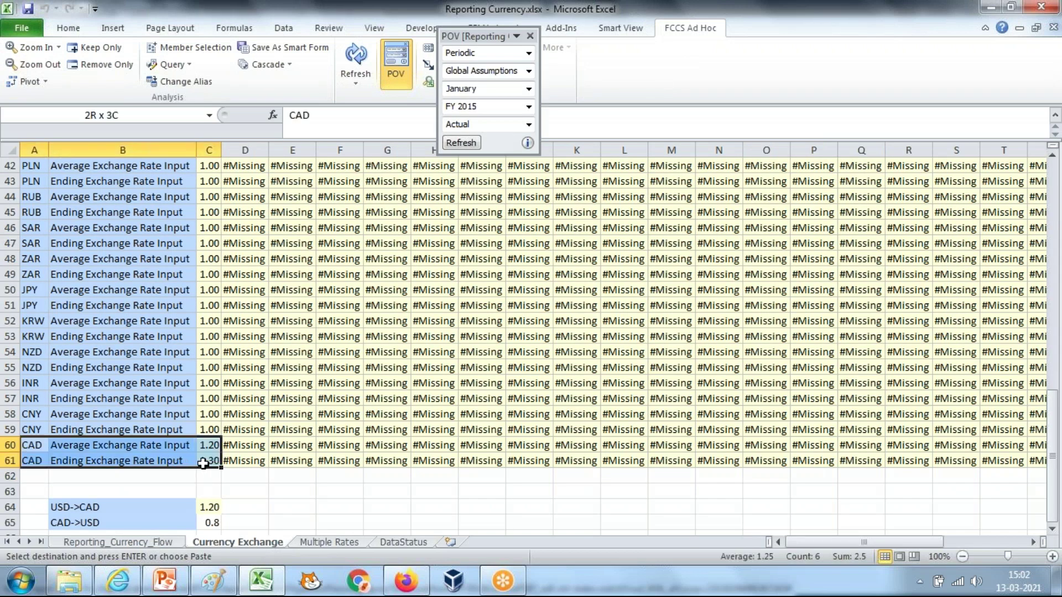
{"action": "key", "text": "ctrl+c"}
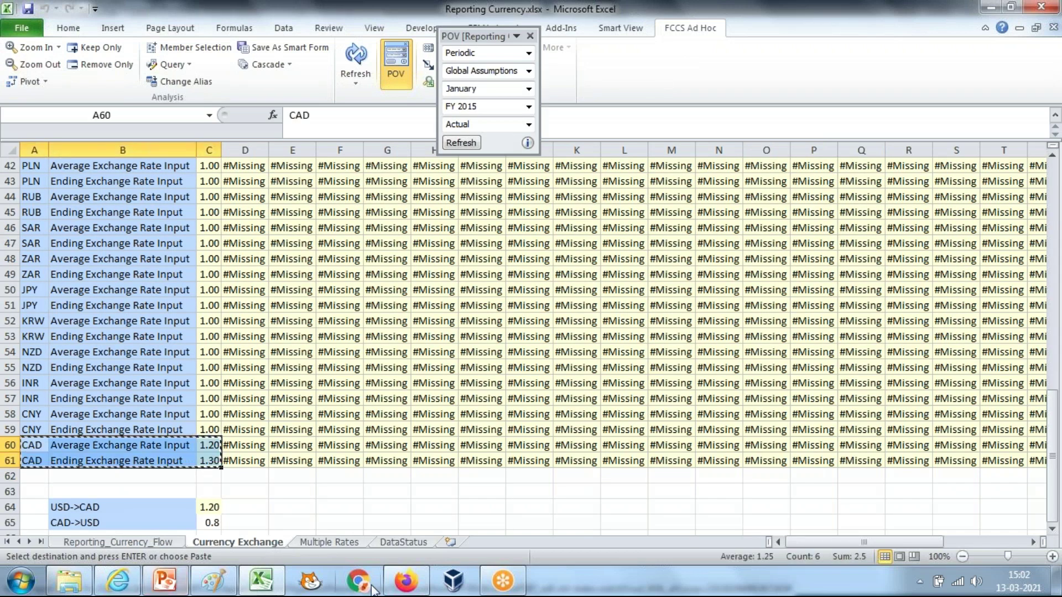
{"action": "left_click", "coordinate": [219, 589]}
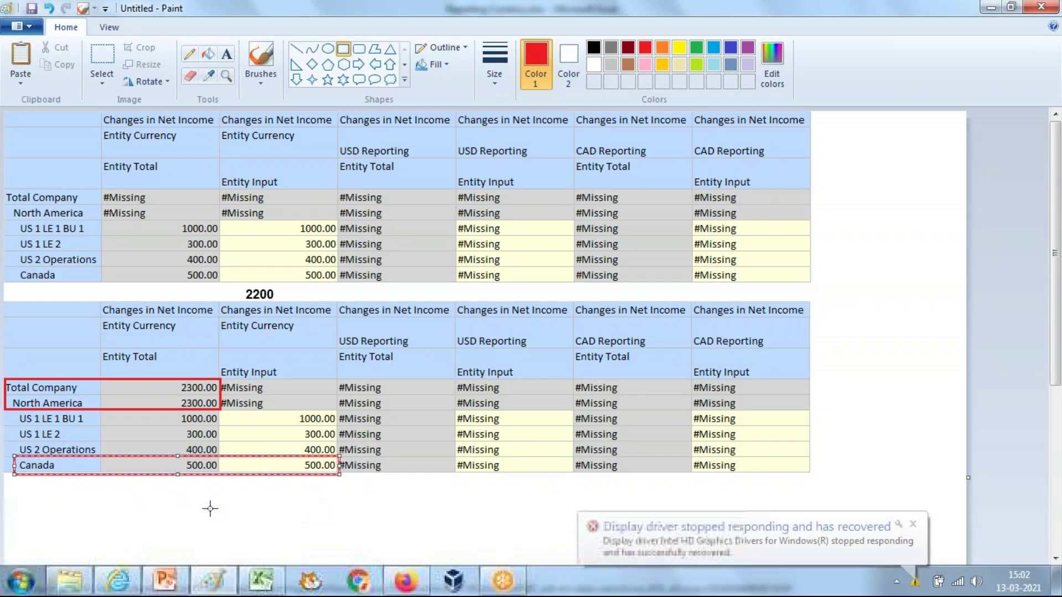
{"action": "key", "text": "ctrl+v"}
{"action": "left_click_drag", "start_coordinate": [117, 130], "coordinate": [127, 498]}
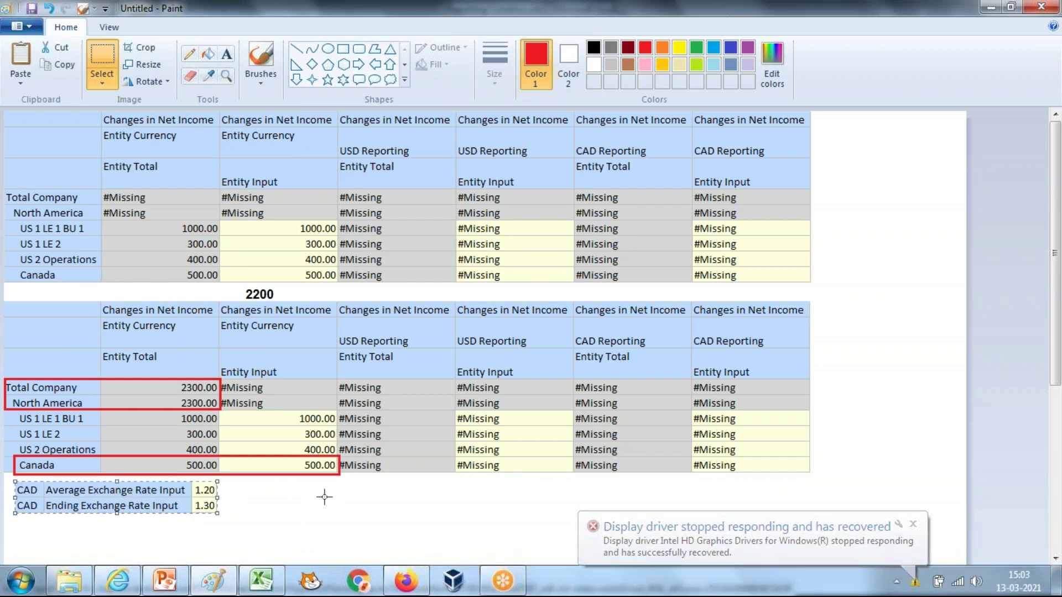
- Add a red text note beside the exchange rates reading "CAD-->USD 1.2" and "500 X 1.2 = 600"
{"action": "left_click", "coordinate": [226, 54]}
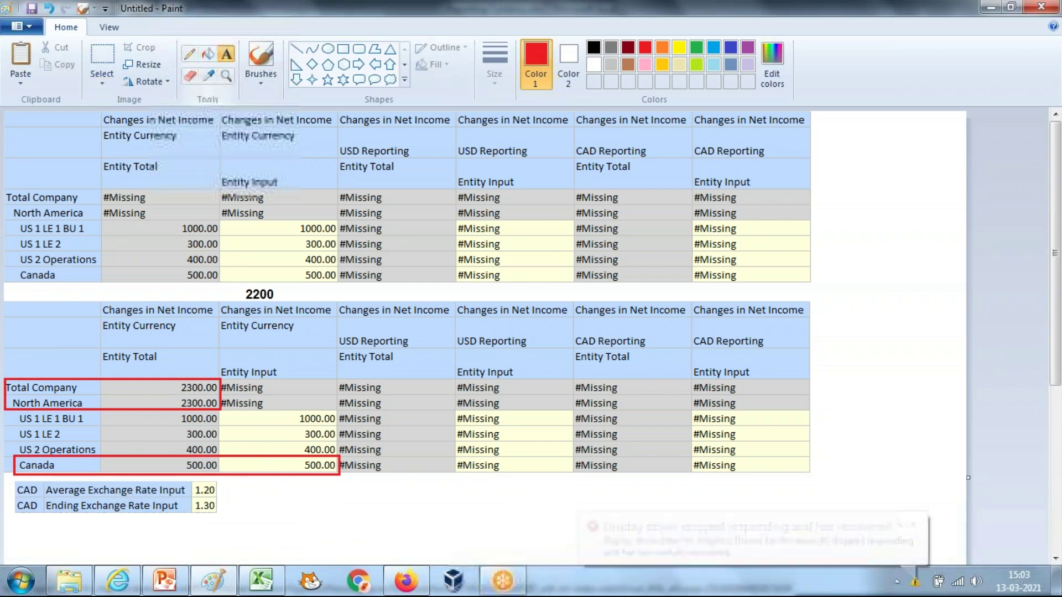
{"action": "left_click_drag", "start_coordinate": [441, 495], "coordinate": [448, 501]}
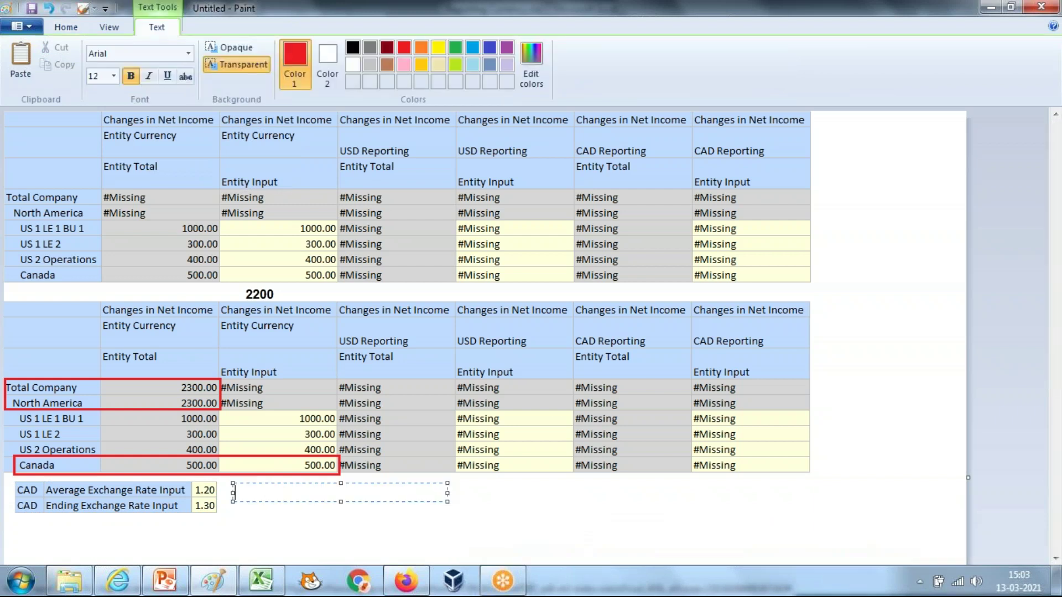
{"action": "type", "text": "CA"}
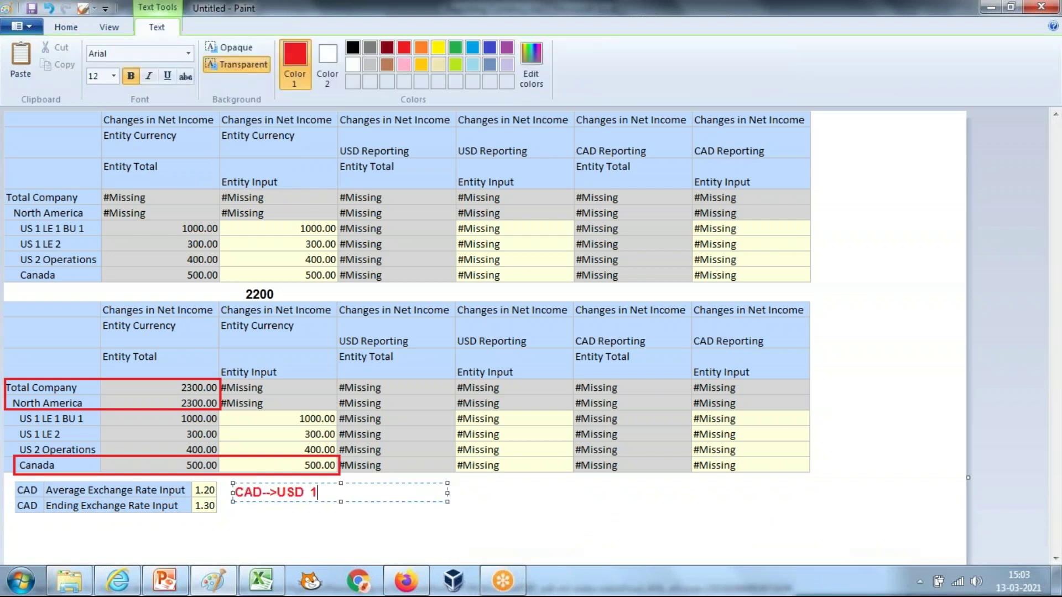
{"action": "type", "text": "D-->USD 1.2"}
{"action": "key", "text": "Return"}
{"action": "type", "text": "500 X 1."}
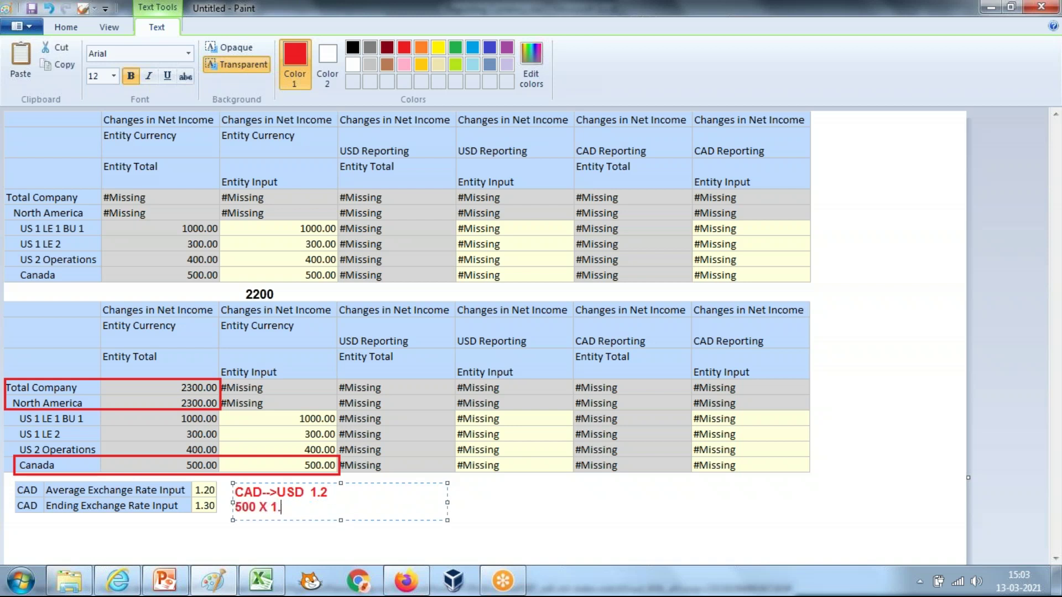
{"action": "type", "text": "2 = 600"}
- Draw a red rectangle around the USD Reporting Entity Input column of the lower grid picture
{"action": "left_click", "coordinate": [66, 27]}
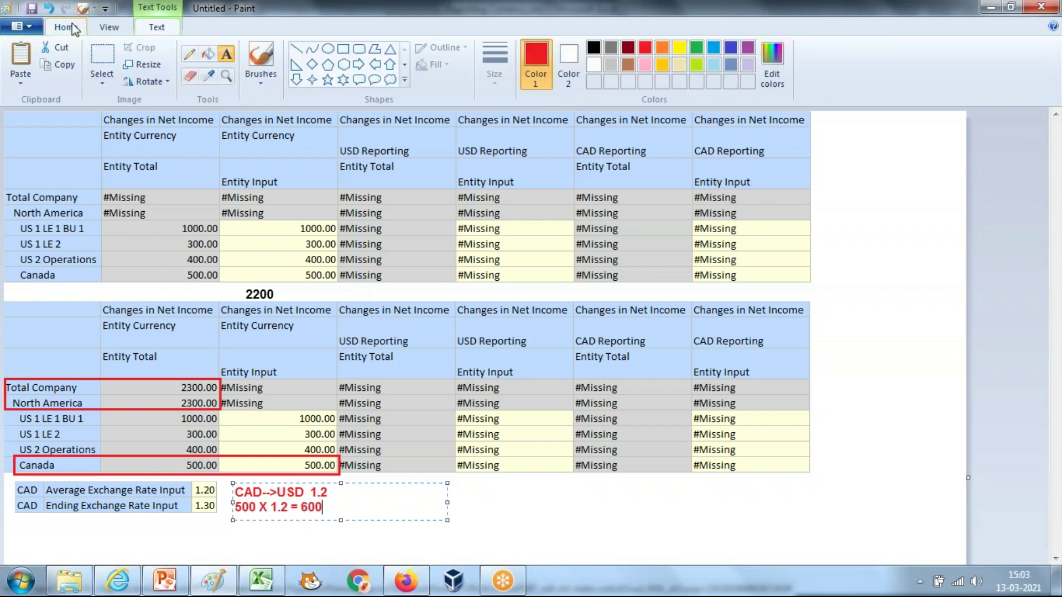
{"action": "left_click", "coordinate": [344, 50]}
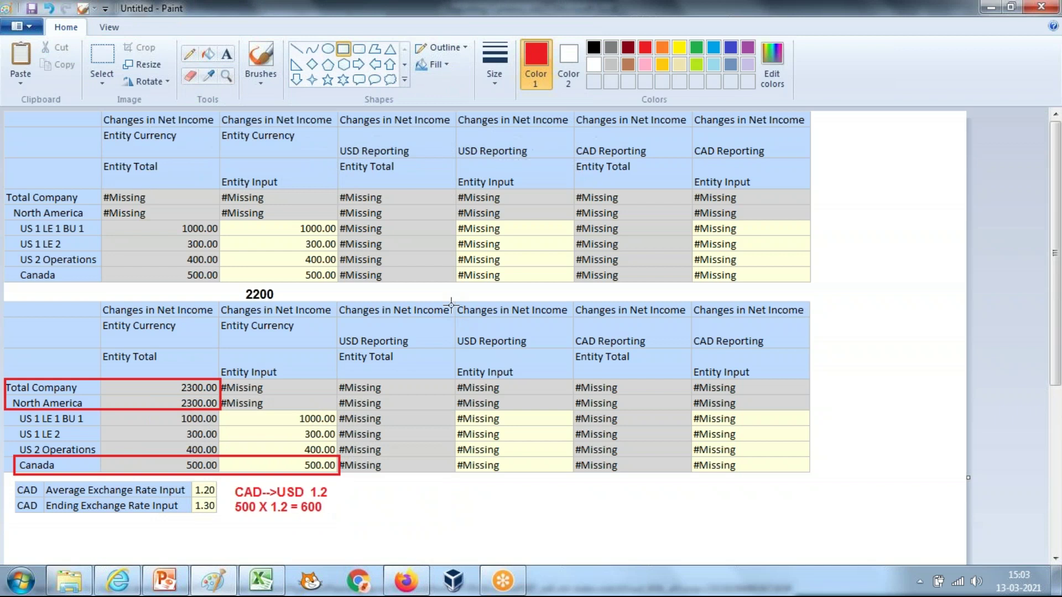
{"action": "left_click_drag", "start_coordinate": [455, 301], "coordinate": [575, 476]}
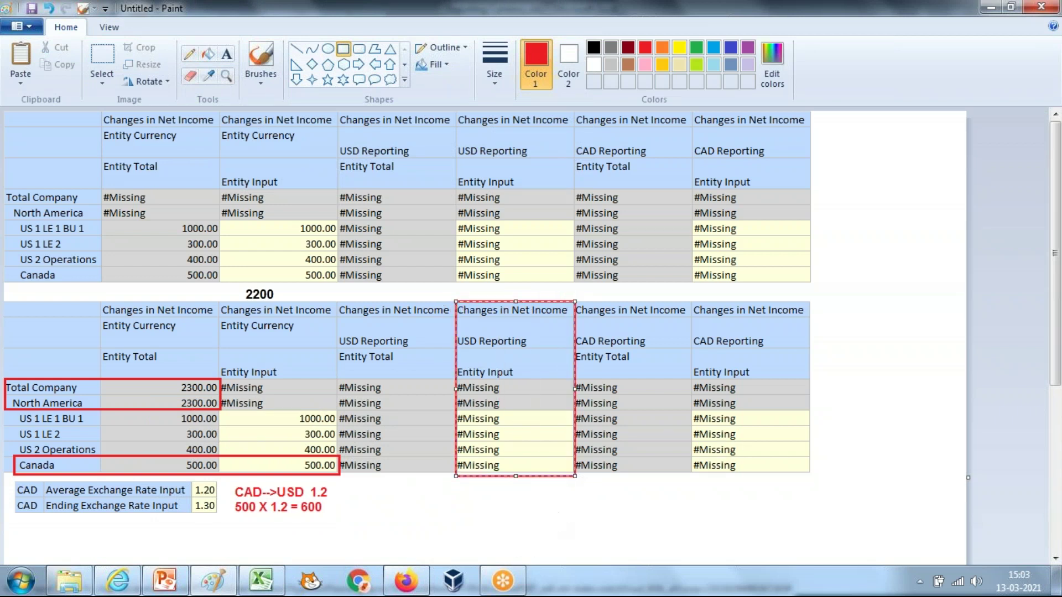
- Switch to Financial Consolidation and Close and run the Translate rule for USD_Reporting, IDescendants(C_100), Jan, Actual, FY15
{"action": "left_click", "coordinate": [422, 590]}
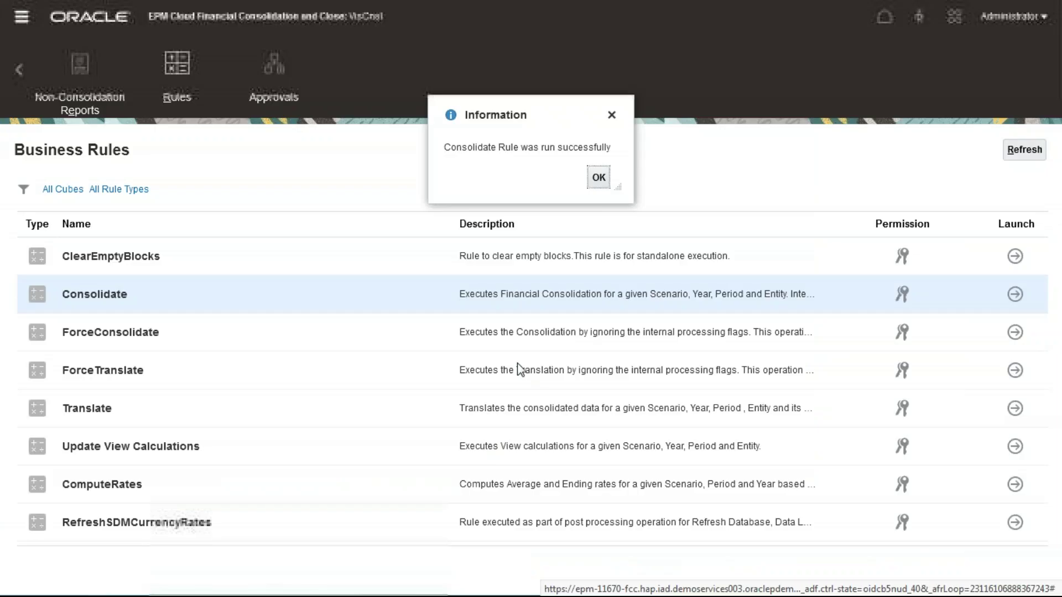
{"action": "left_click", "coordinate": [598, 179]}
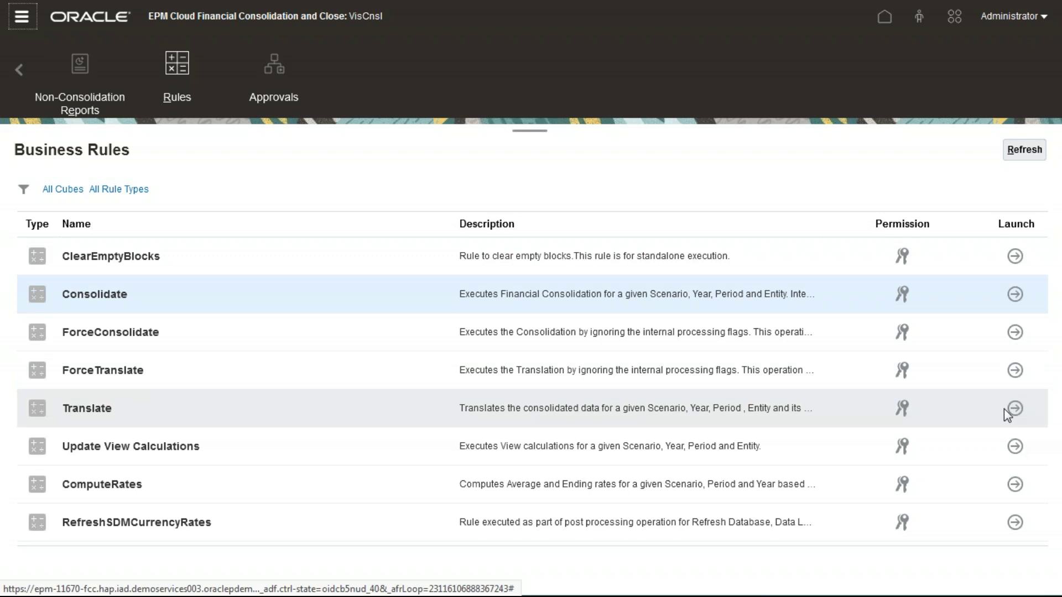
{"action": "left_click", "coordinate": [1014, 408]}
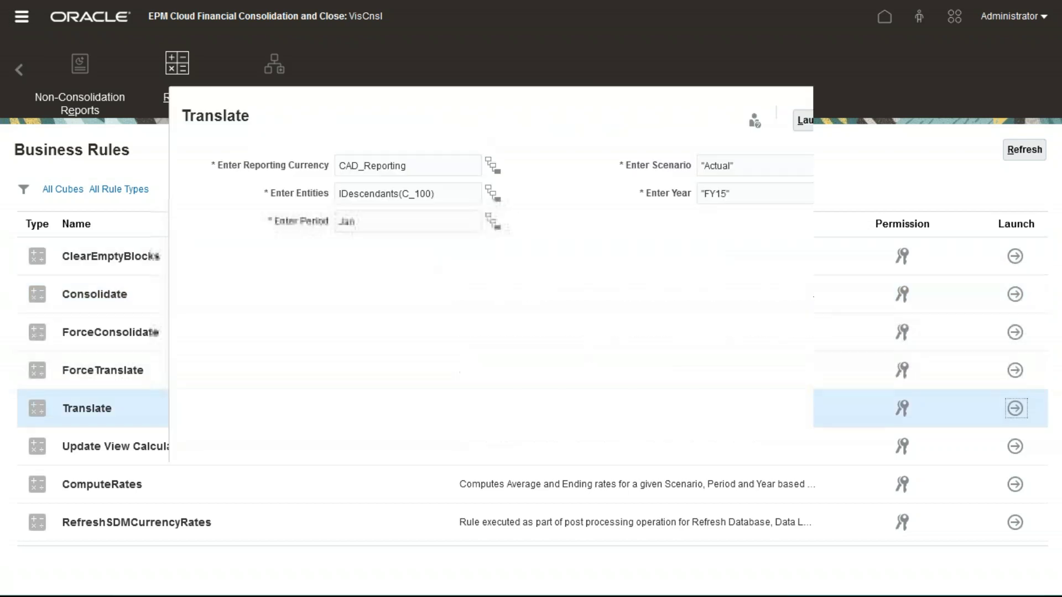
{"action": "left_click_drag", "start_coordinate": [360, 168], "coordinate": [339, 168]}
{"action": "type", "text": "USD"}
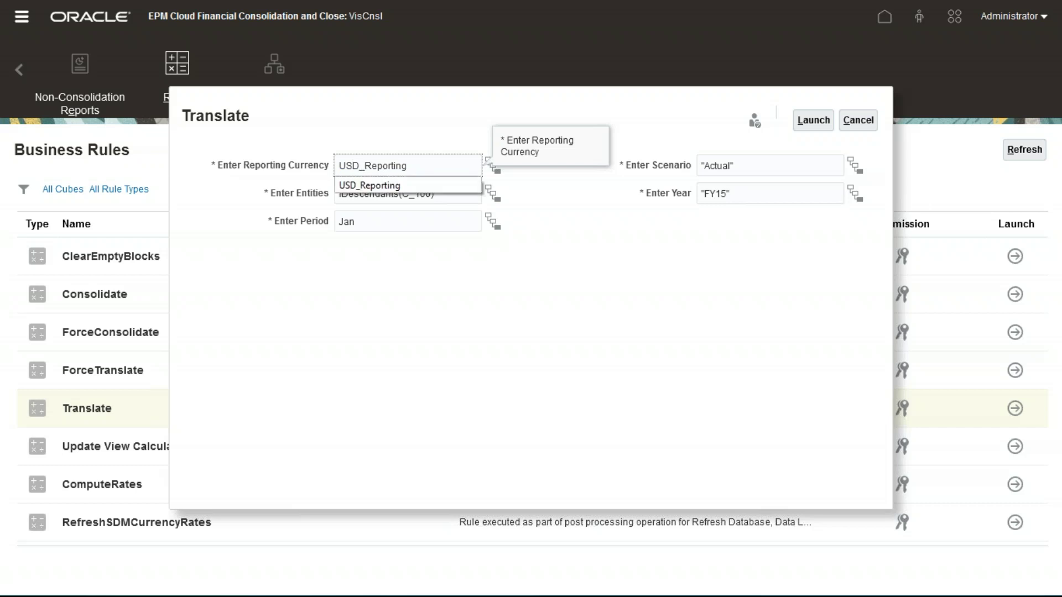
{"action": "left_click", "coordinate": [686, 126]}
{"action": "left_click", "coordinate": [827, 124]}
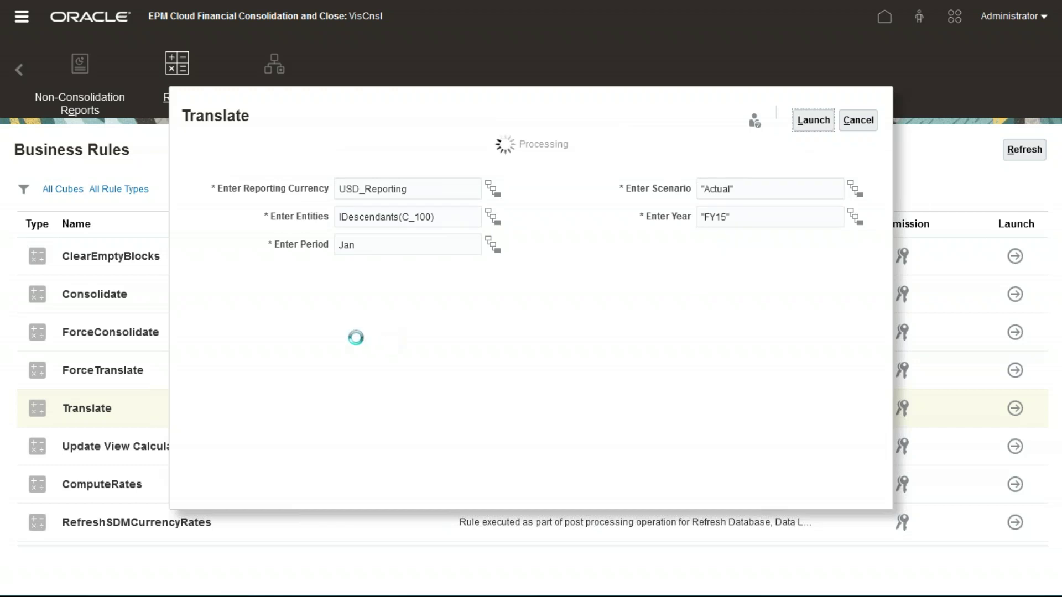
- Return to the workbook's Reporting_Currency_Flow sheet and refresh its data
{"action": "key", "text": "super"}
{"action": "left_click", "coordinate": [261, 580]}
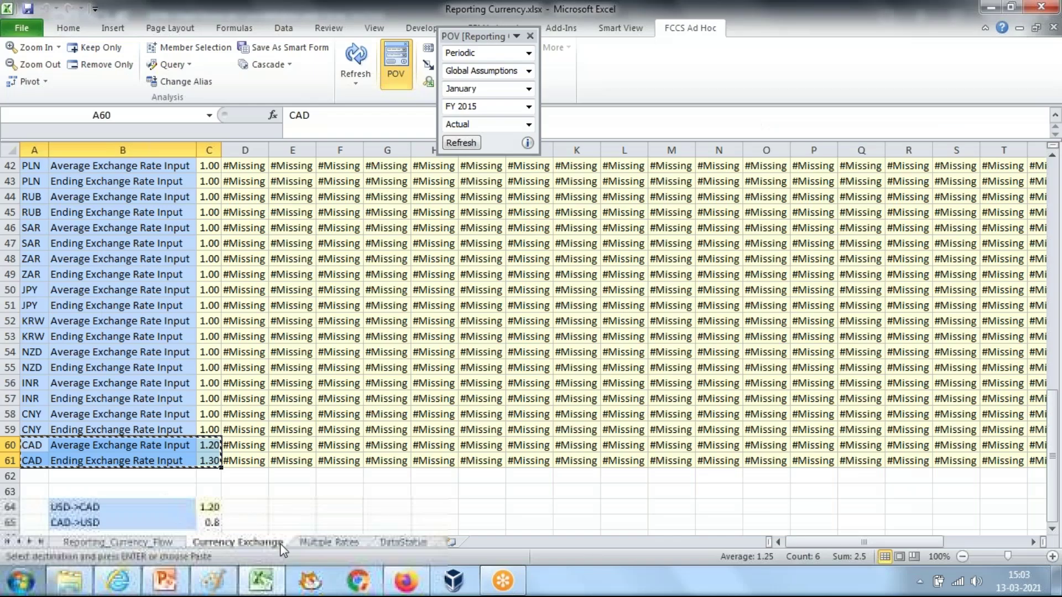
{"action": "left_click", "coordinate": [82, 543]}
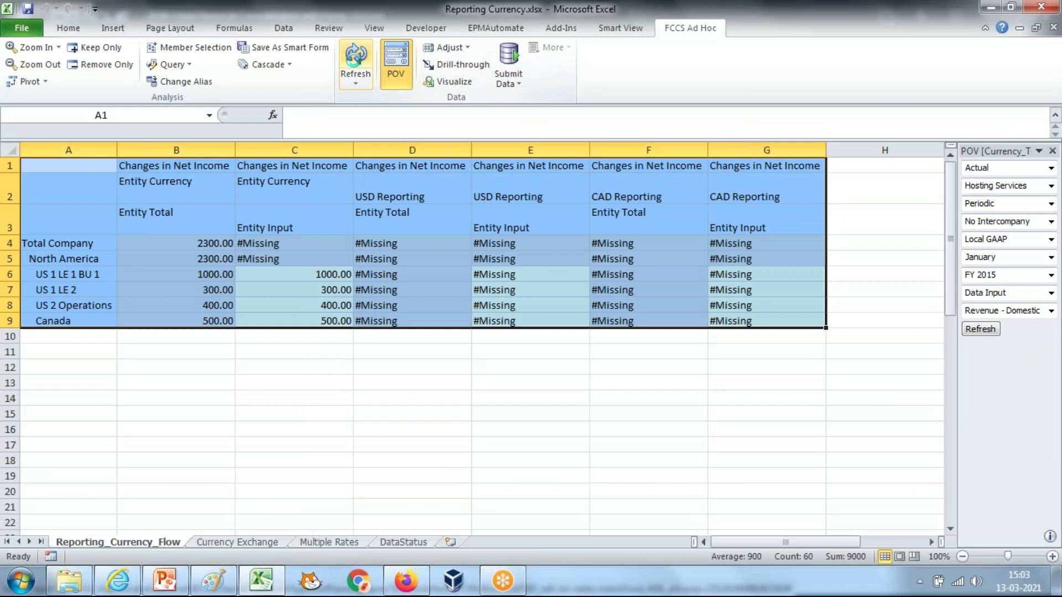
- Copy grid range A1:E9, switch to Paint, and paste it as a picture below the exchange rates
{"action": "left_click_drag", "start_coordinate": [38, 174], "coordinate": [549, 316]}
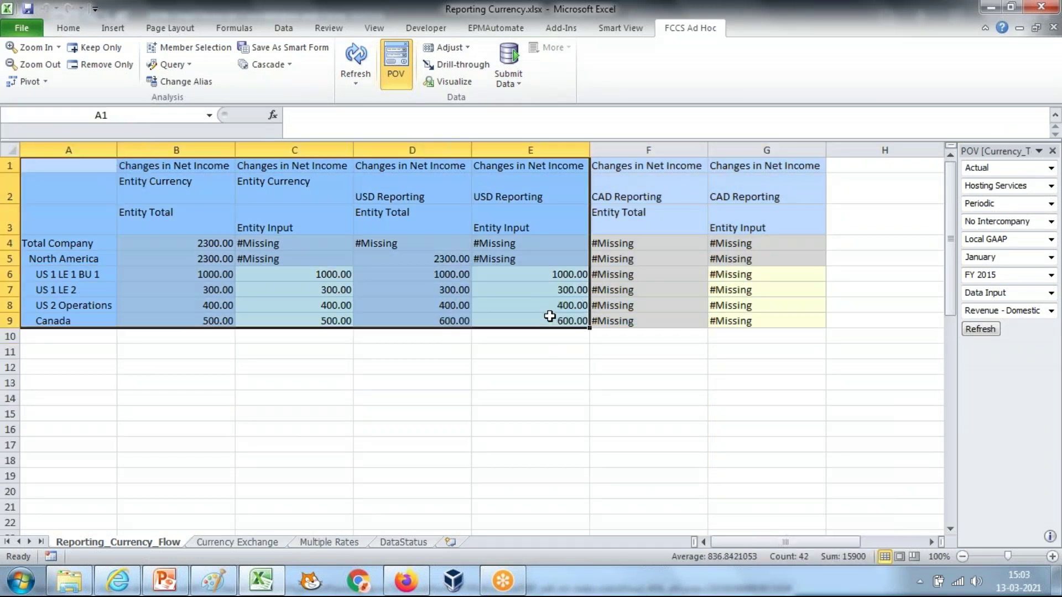
{"action": "key", "text": "ctrl+c"}
{"action": "left_click", "coordinate": [213, 581]}
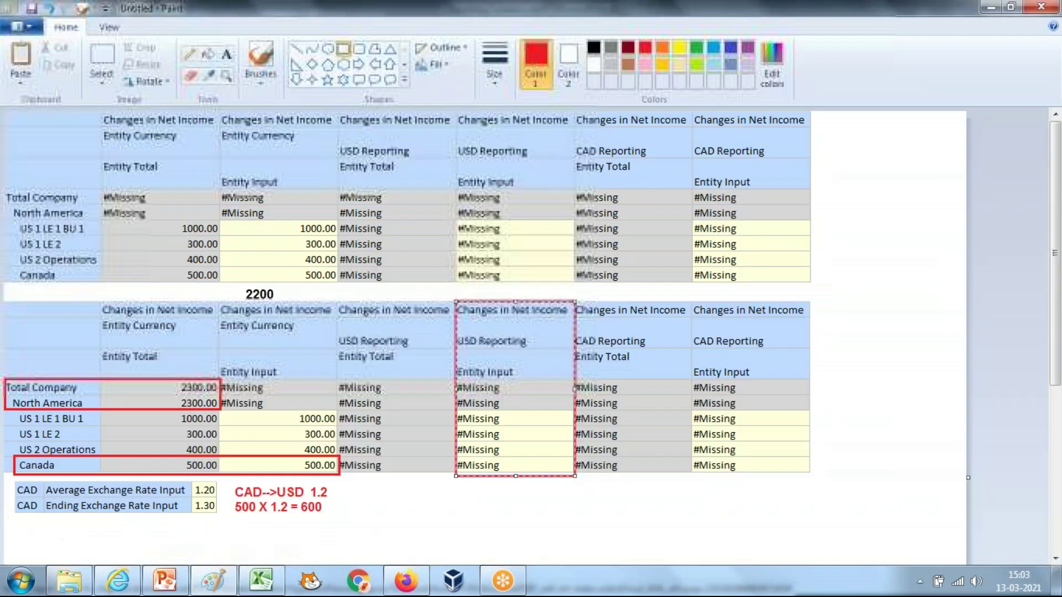
{"action": "scroll", "coordinate": [773, 453], "scroll_direction": "down", "scroll_amount": 5}
{"action": "key", "text": "ctrl+v"}
{"action": "left_click_drag", "start_coordinate": [219, 273], "coordinate": [217, 364]}
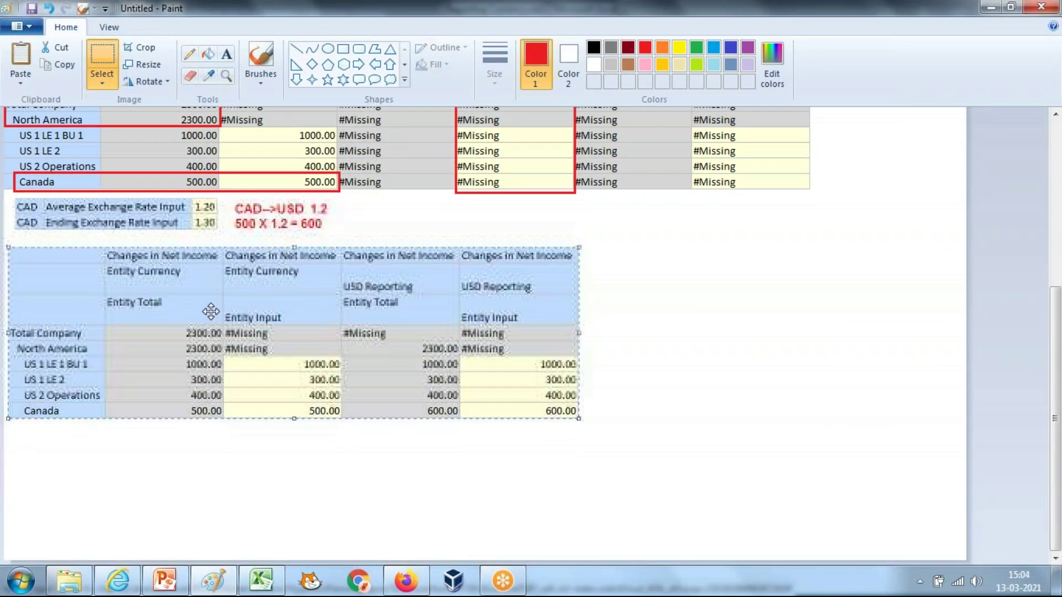
{"action": "left_click", "coordinate": [343, 49]}
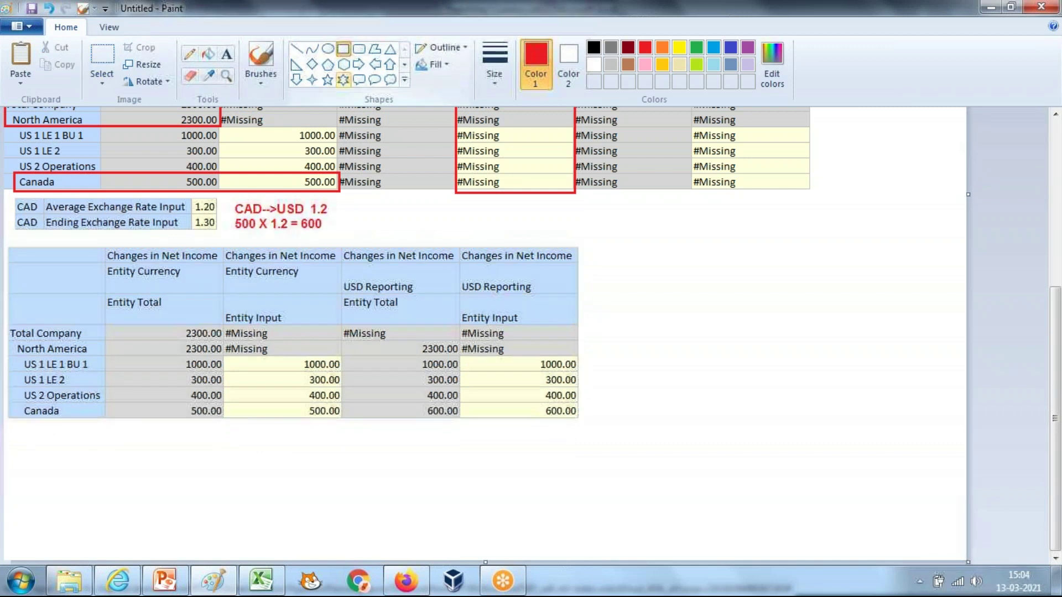
- Label the USD Reporting Entity Total column in red with "USD->USD" at the US 1 LE 1 BU 1 row and "CAD->USD" at Canada
{"action": "left_click", "coordinate": [226, 53]}
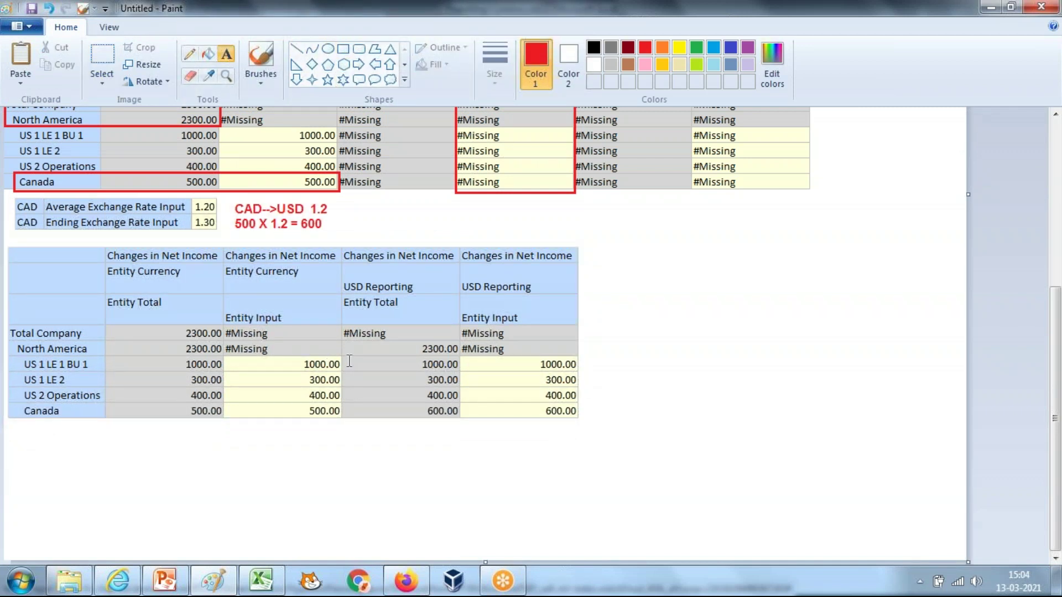
{"action": "left_click_drag", "start_coordinate": [408, 374], "coordinate": [454, 376]}
{"action": "type", "text": "USD"}
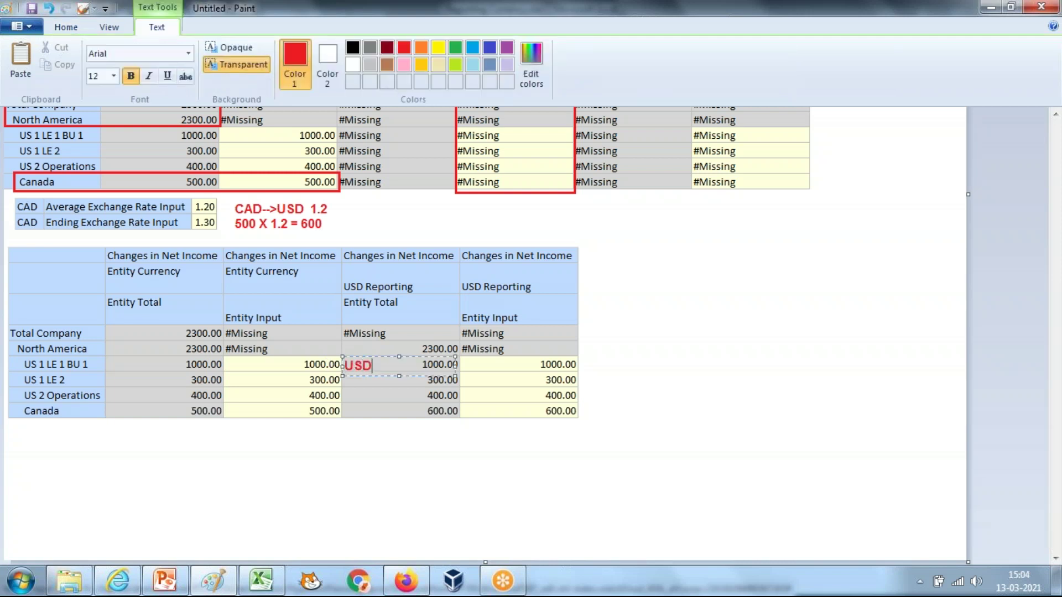
{"action": "type", "text": "->USD"}
{"action": "left_click", "coordinate": [343, 410]}
{"action": "left_click_drag", "start_coordinate": [342, 399], "coordinate": [455, 417]}
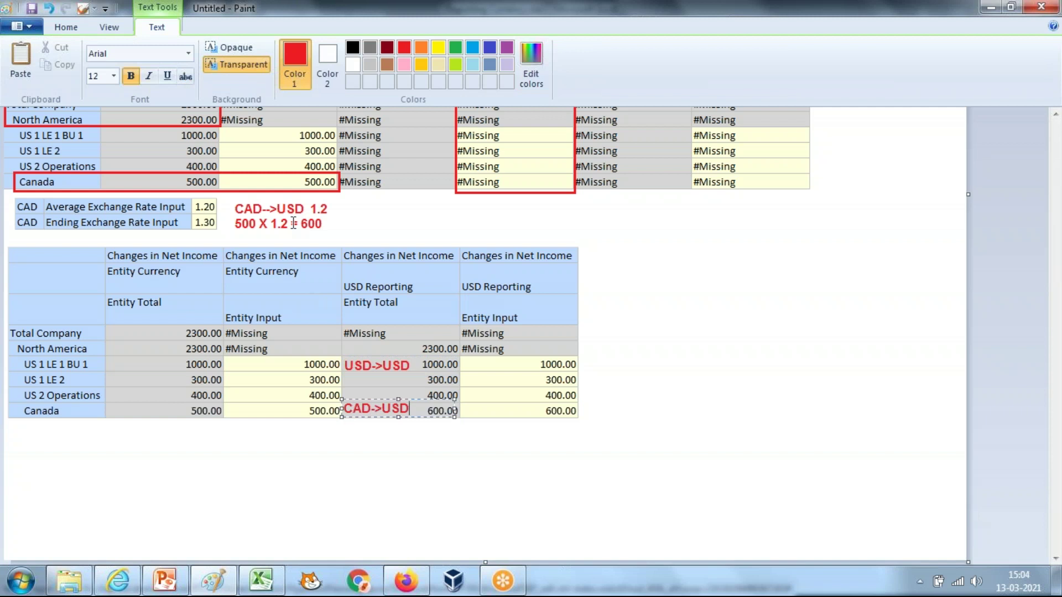
{"action": "left_click", "coordinate": [402, 449]}
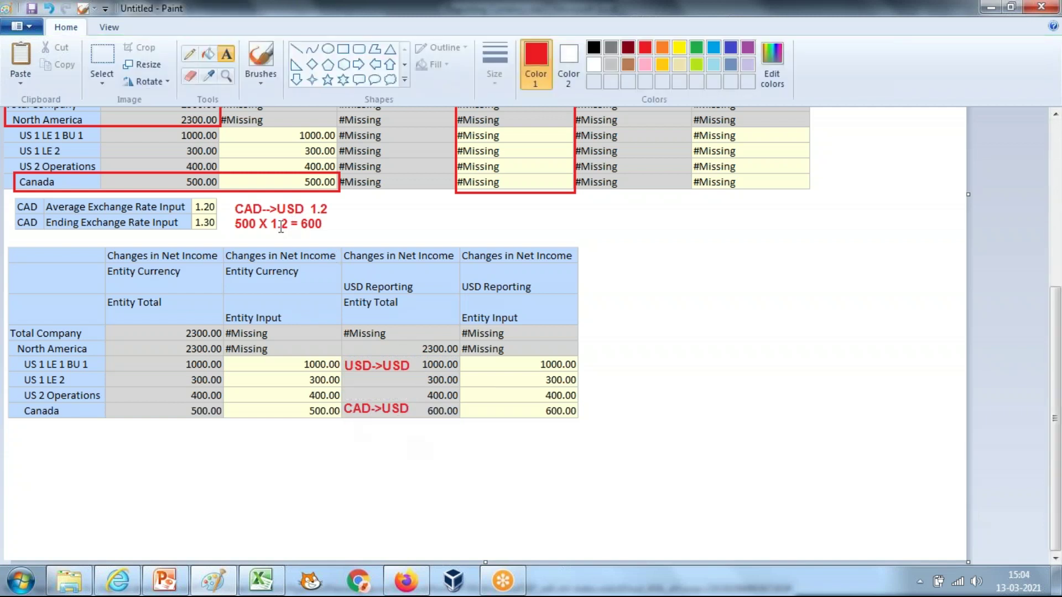
- Box the "500 X 1.2 = 600" note in red and draw an arrow from it to the "CAD->USD" label
{"action": "left_click", "coordinate": [343, 48]}
{"action": "left_click_drag", "start_coordinate": [230, 216], "coordinate": [395, 399]}
{"action": "left_click", "coordinate": [297, 50]}
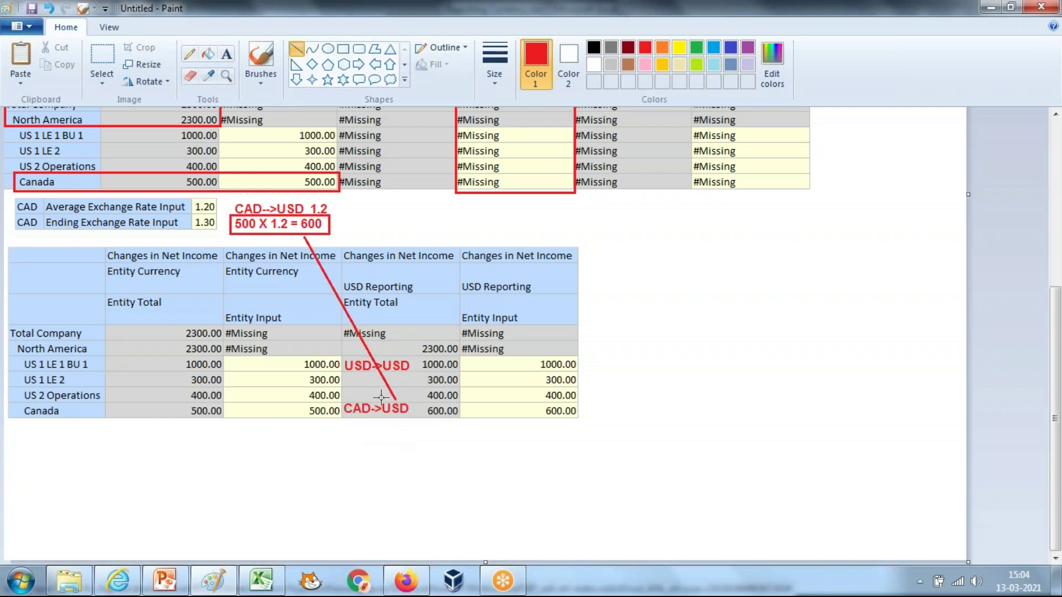
{"action": "left_click_drag", "start_coordinate": [409, 386], "coordinate": [399, 393]}
- Draw a red rectangle around the USD Reporting Entity Total amounts, starting from the North America row of the pasted grid
{"action": "mouse_move", "coordinate": [406, 582]}
{"action": "scroll", "coordinate": [406, 582], "scroll_direction": "up", "scroll_amount": 5}
{"action": "scroll", "coordinate": [368, 492], "scroll_direction": "down", "scroll_amount": 5}
{"action": "left_click", "coordinate": [343, 48]}
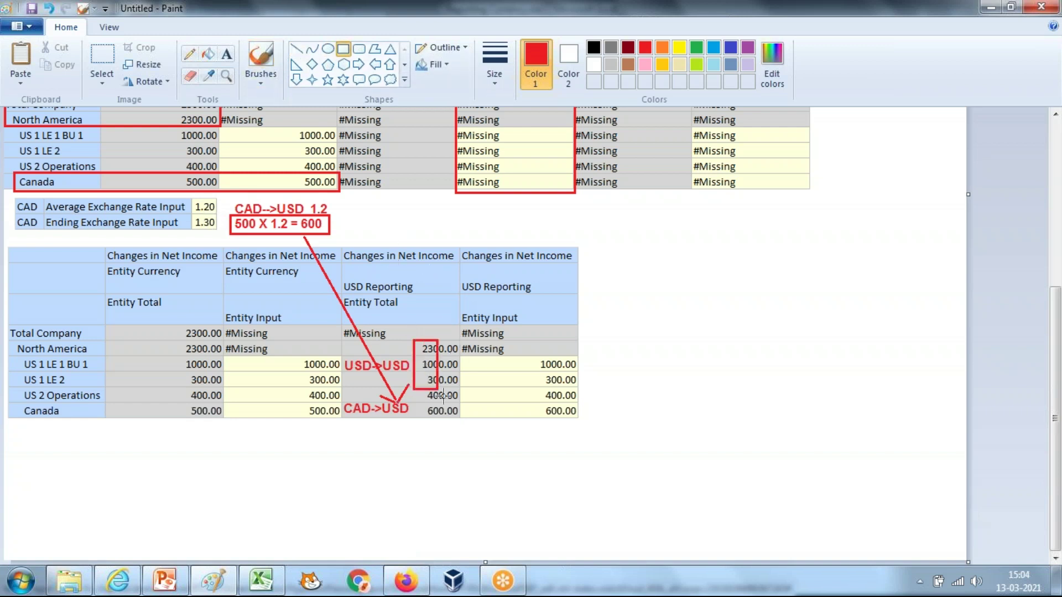